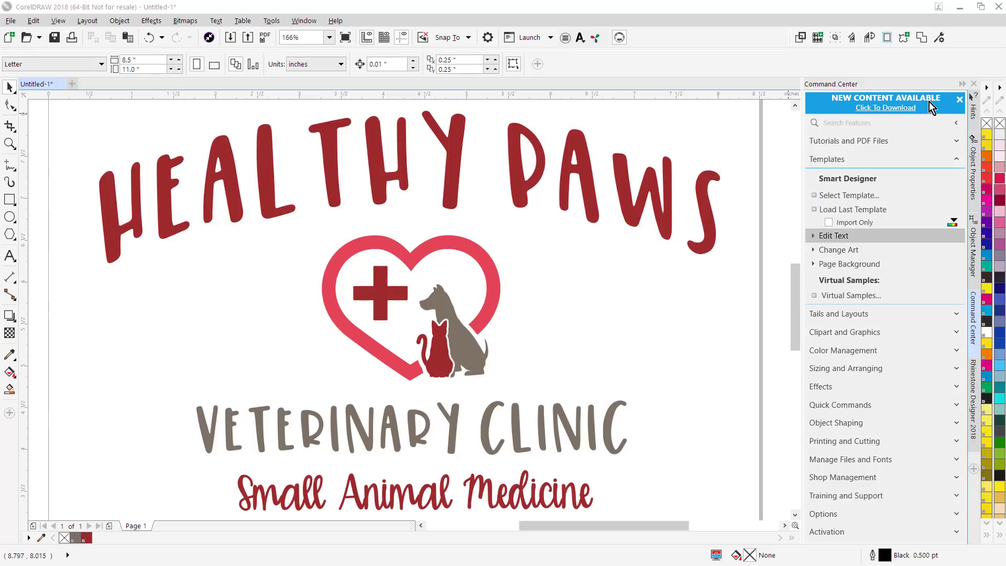
Scroll through the Graphics Cast new-content feed, then close the update window
click(895, 112)
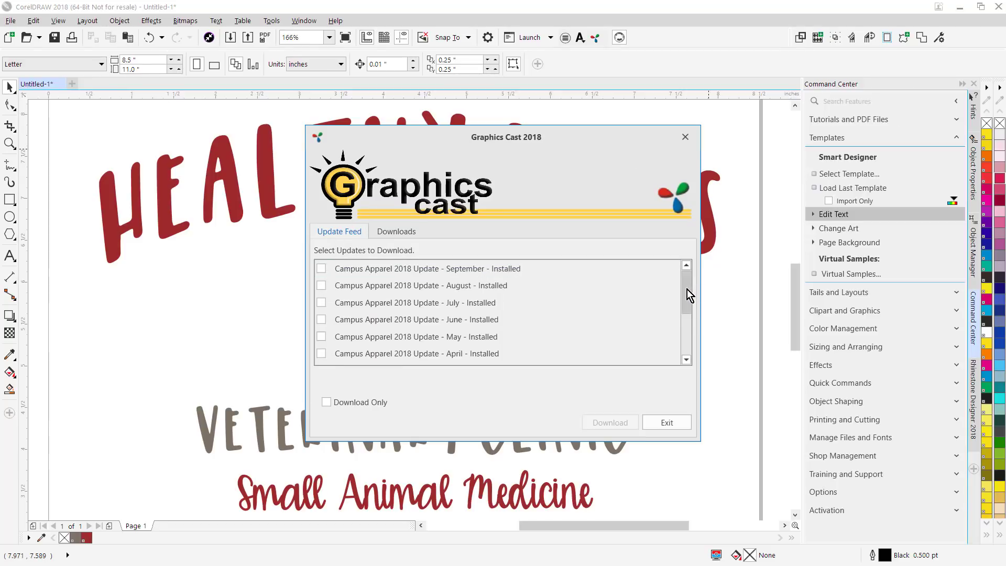
drag(689, 295, 692, 275)
click(684, 138)
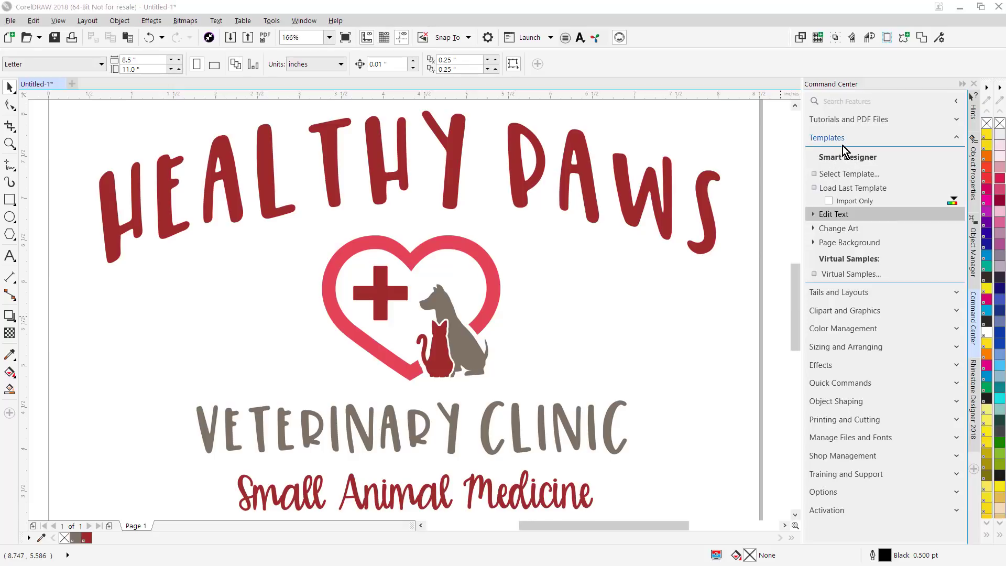
Replace the HEALTHY PAWS headline with 'DESERT VISTA' using Edit Text in the Command Center
click(814, 215)
click(814, 216)
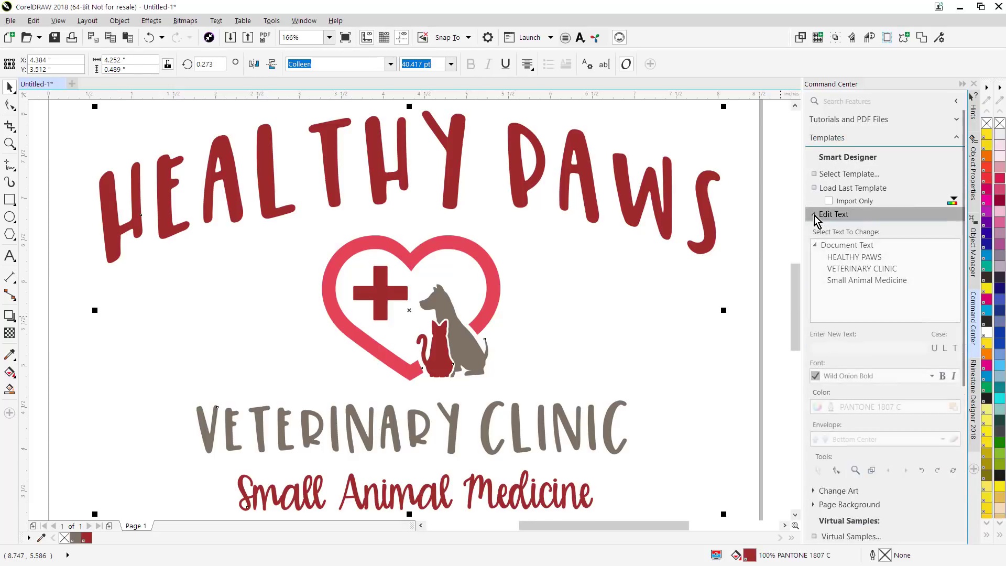
click(855, 258)
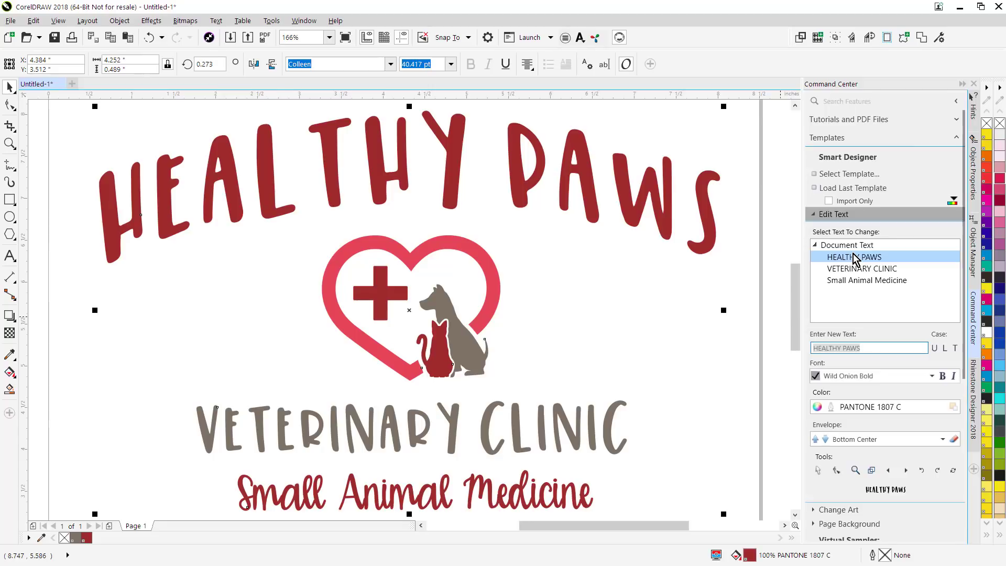
text(DESERT)
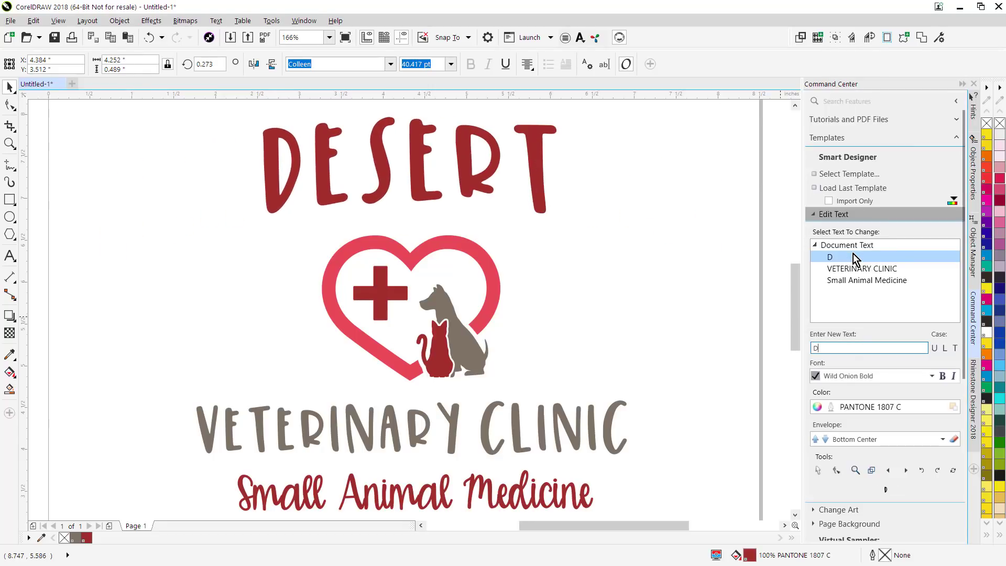
text( VISTA)
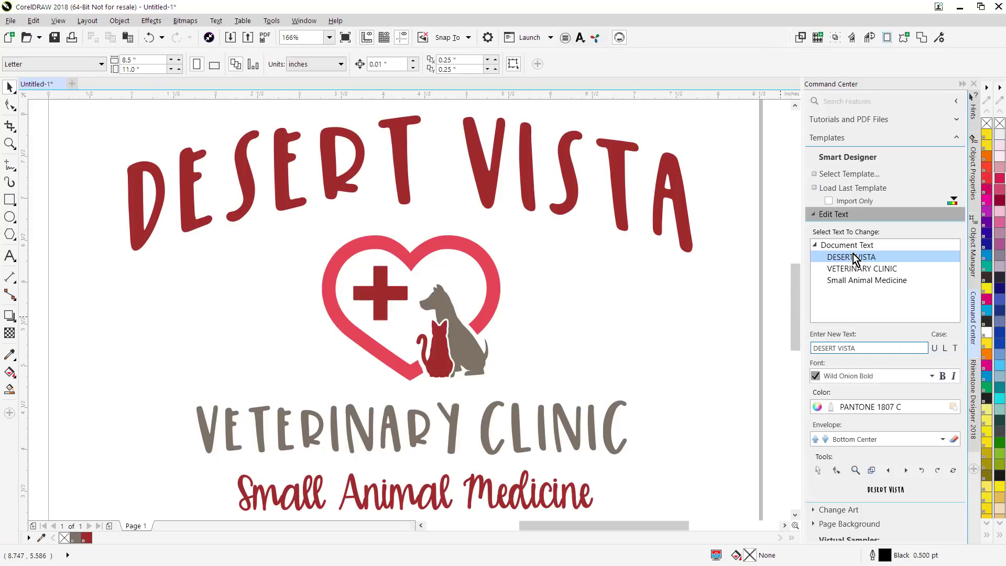
click(812, 215)
Choose the heart Group of 3 Shapes under Change Art, preview it, and load a clipart search
click(813, 228)
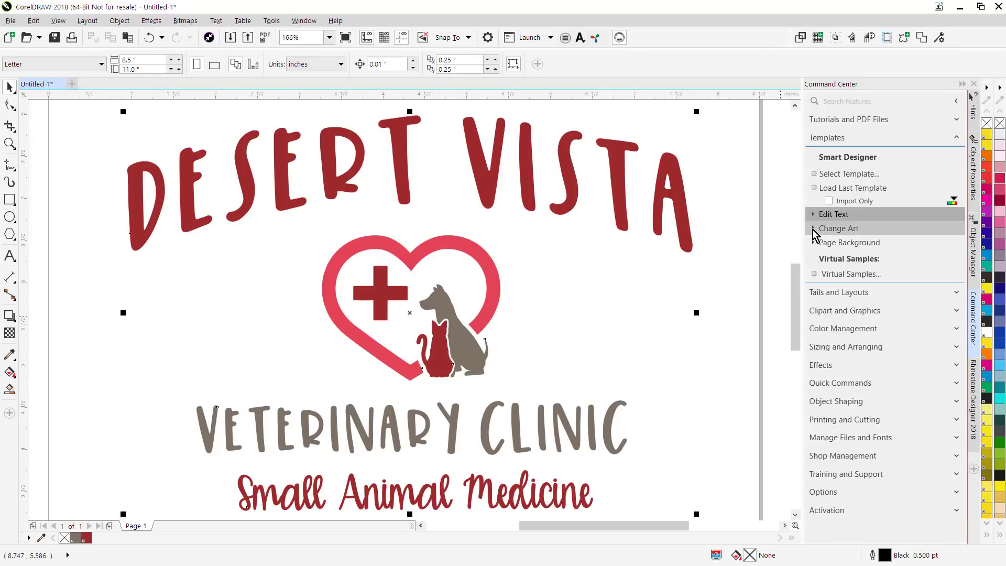
click(829, 262)
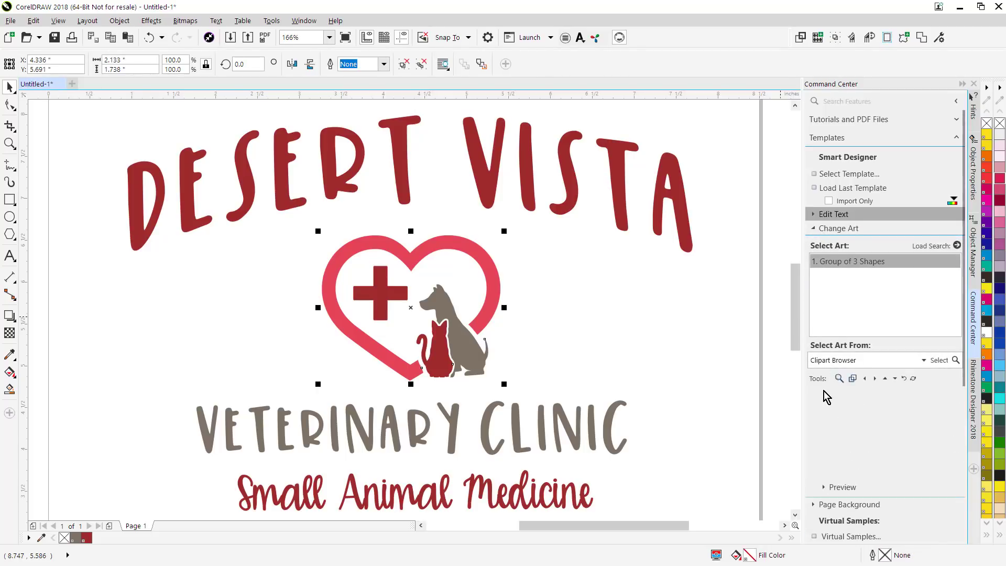
click(828, 487)
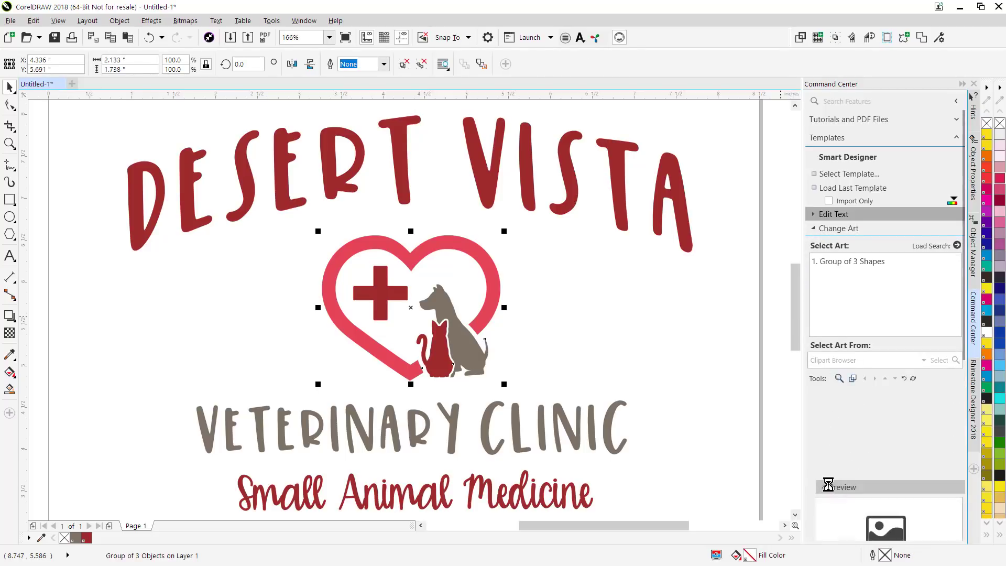
click(842, 265)
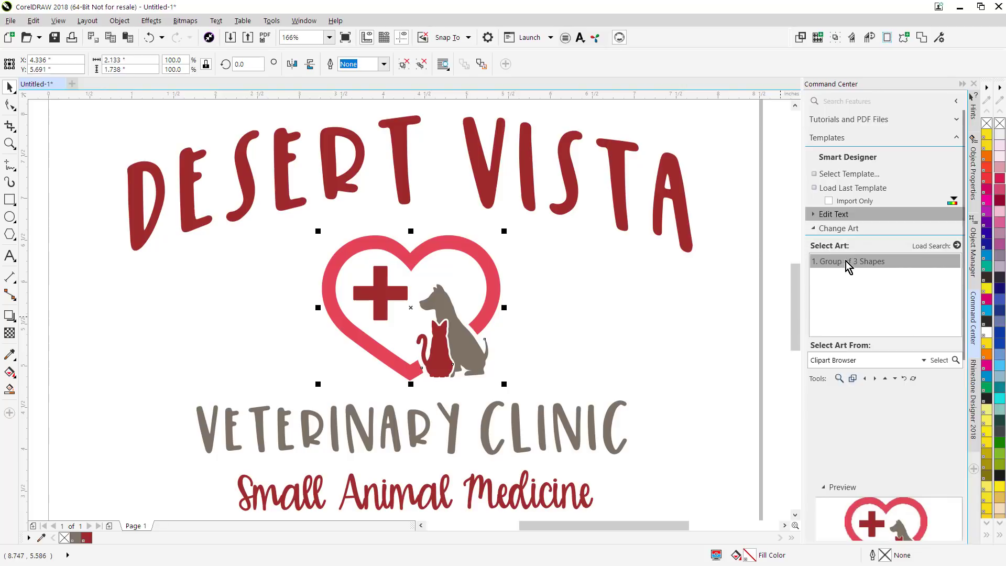
click(955, 246)
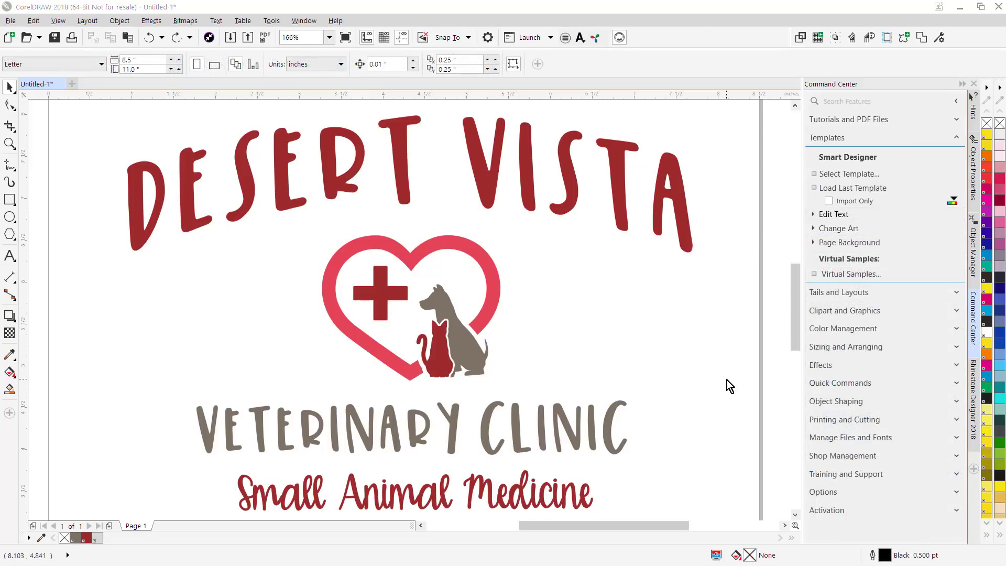
Swap the heart-and-pets artwork for the Dog 02c.cdr Santa-hat puppy, then check Recent Files
click(954, 102)
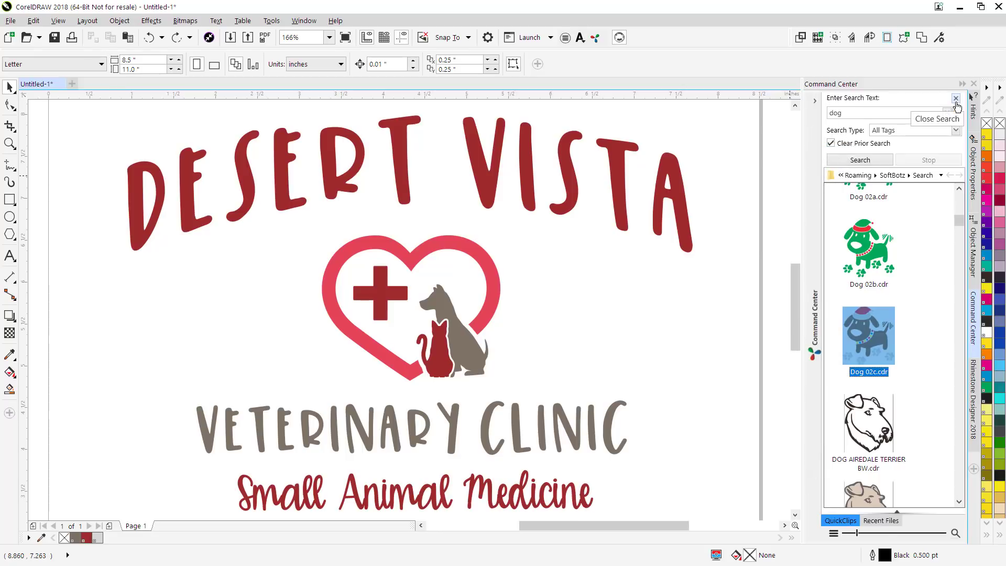
click(908, 177)
click(908, 177)
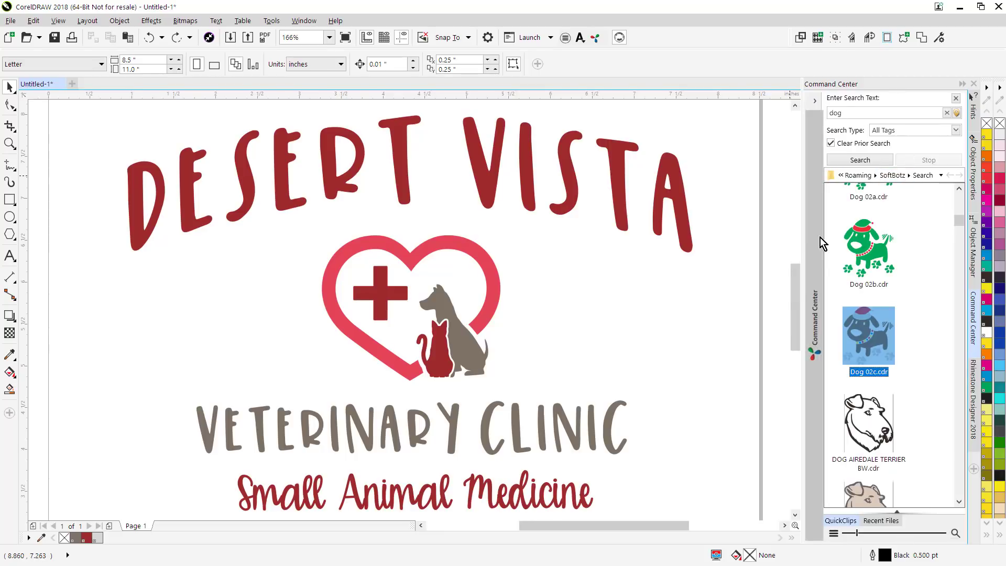
click(494, 284)
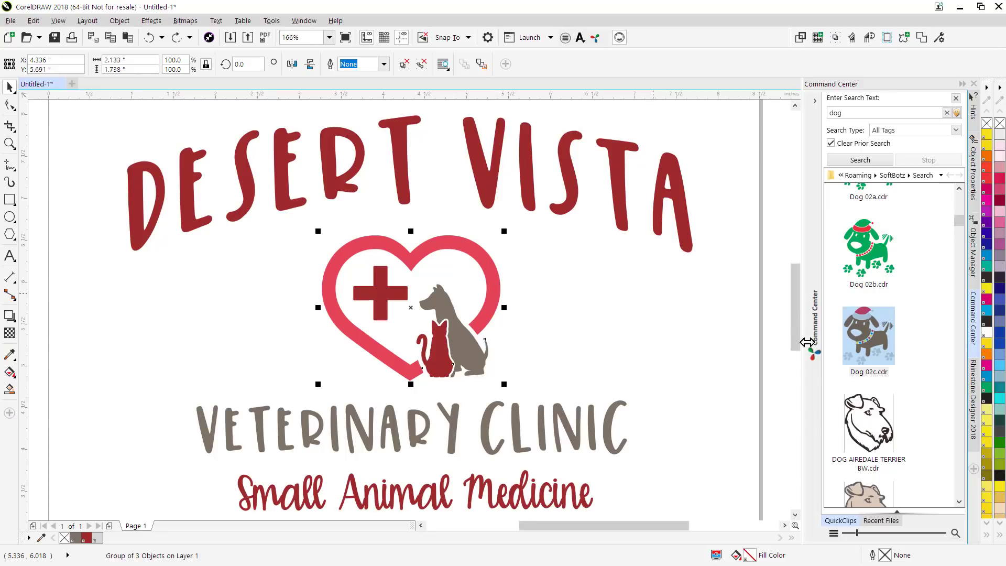
click(868, 353)
double_click(866, 348)
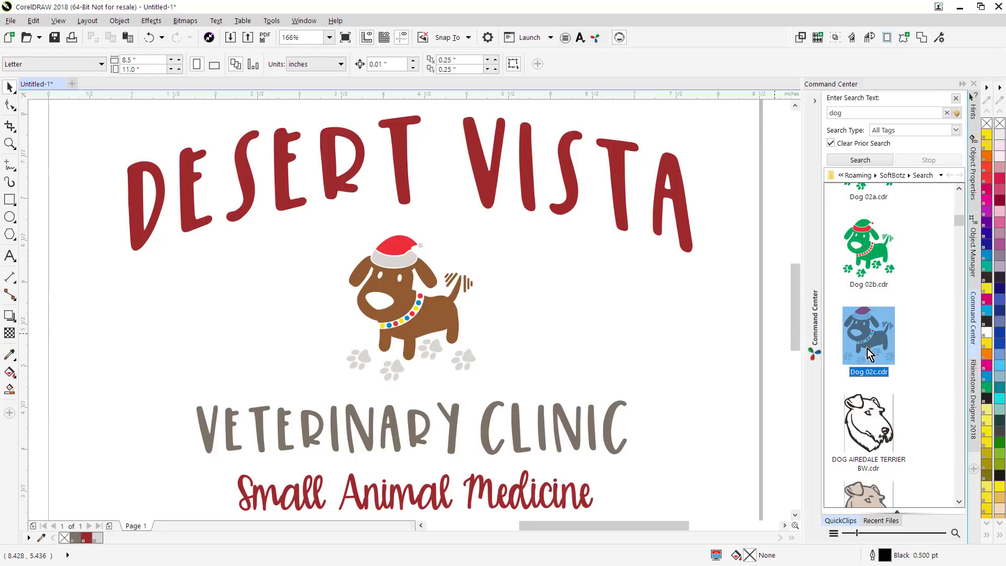
click(889, 522)
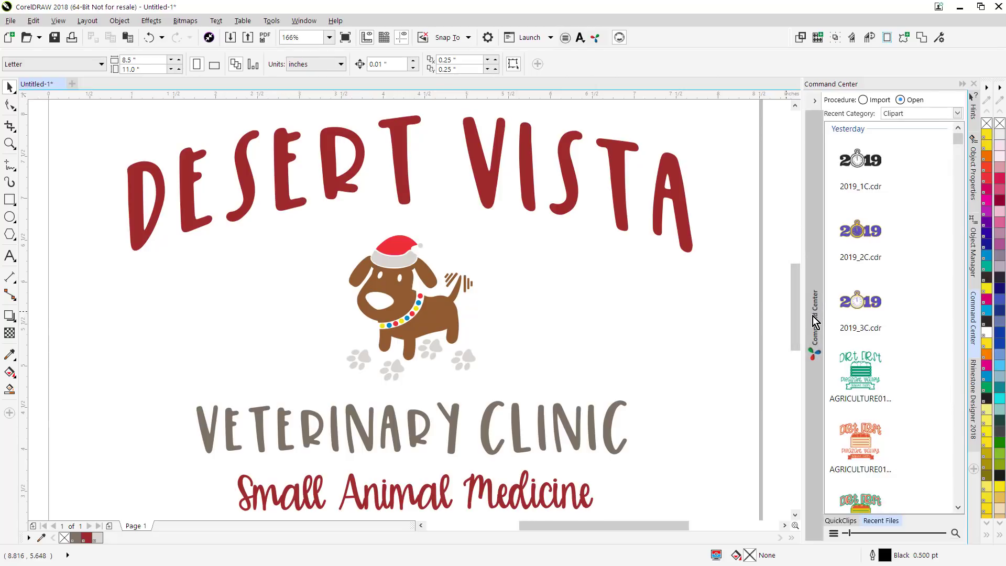
mouse_move(813, 317)
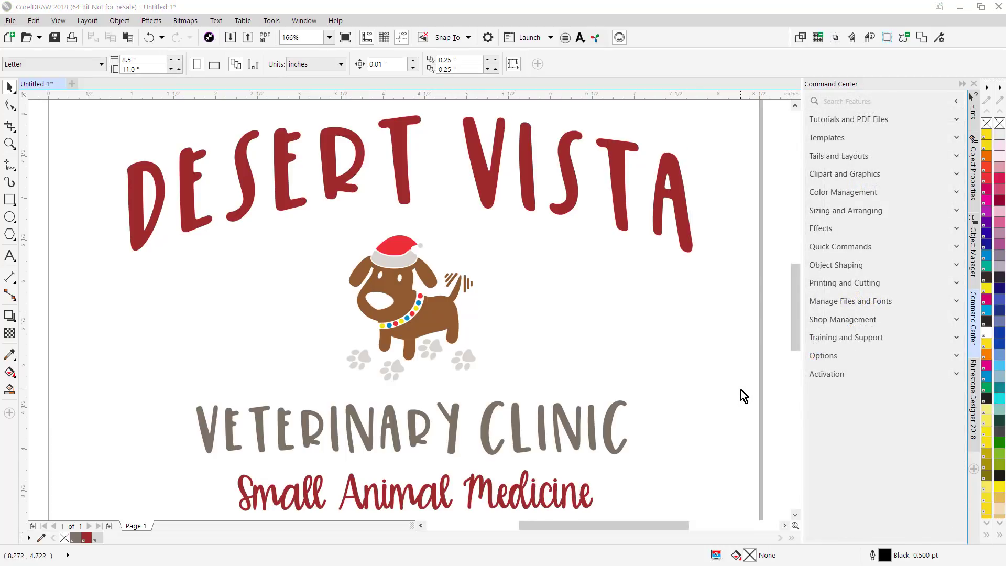
Reduce the artwork to PANTONE 1807 C, 404 C, Red 032 C and 427 C
click(840, 102)
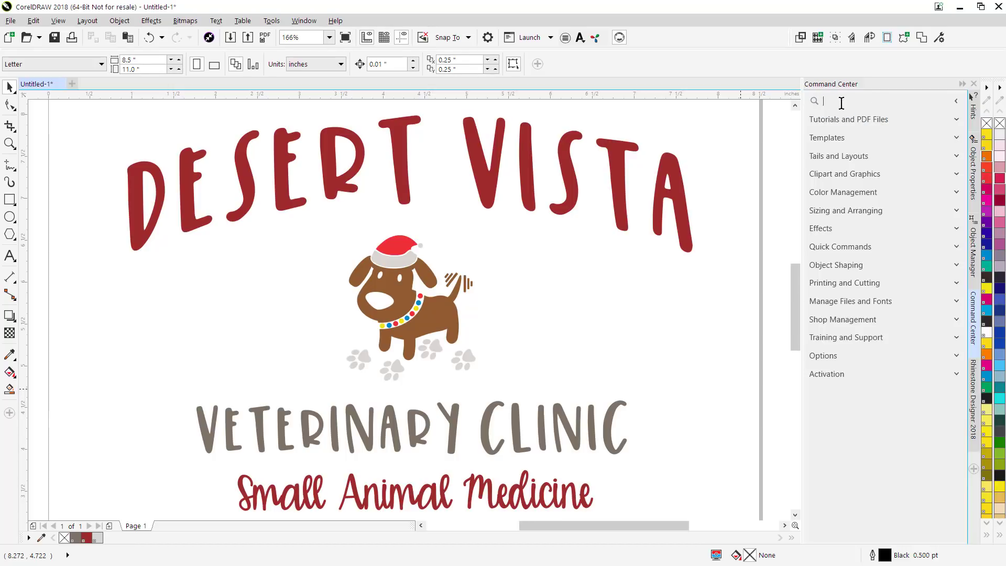
text(modify)
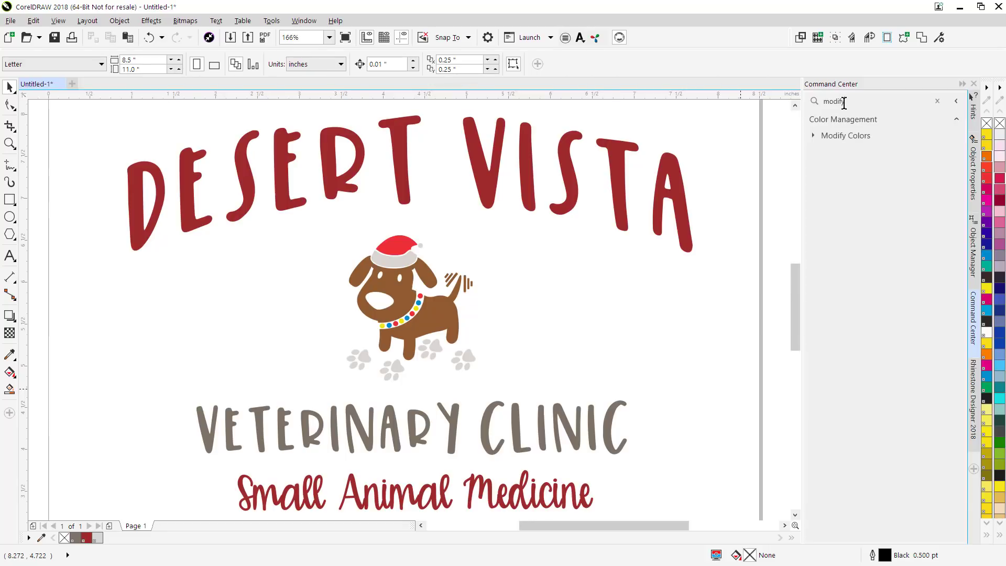
click(813, 135)
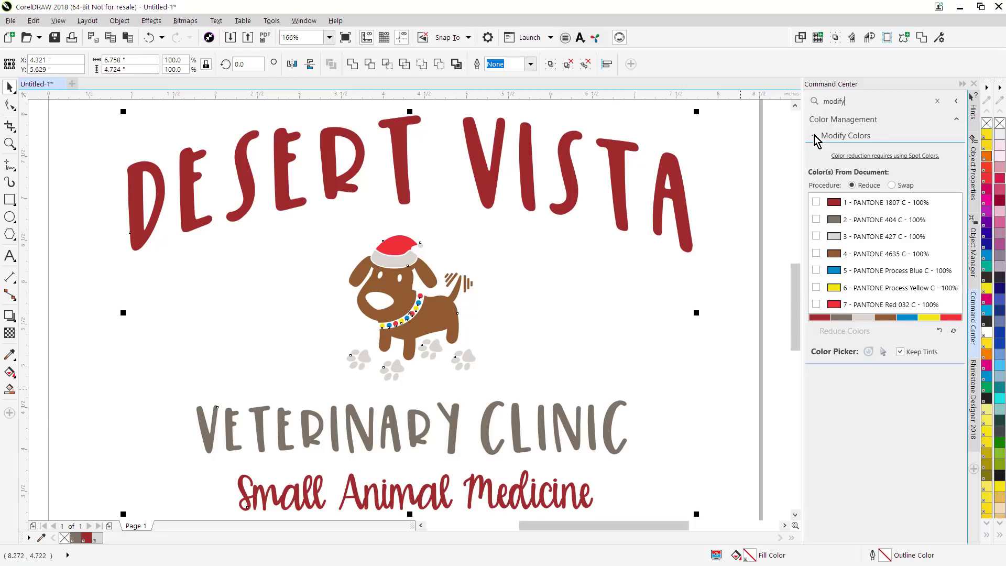
click(816, 202)
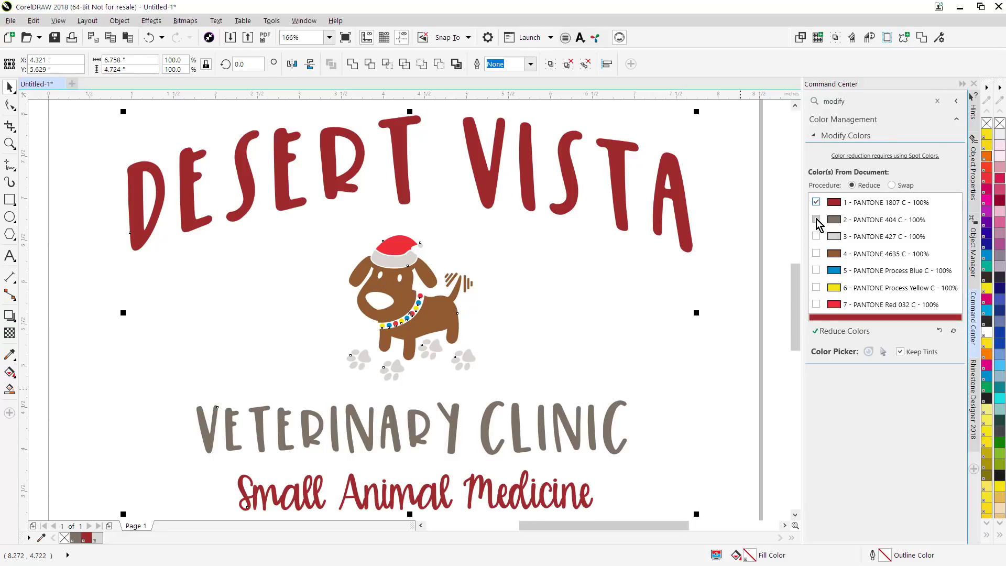
click(816, 219)
click(816, 304)
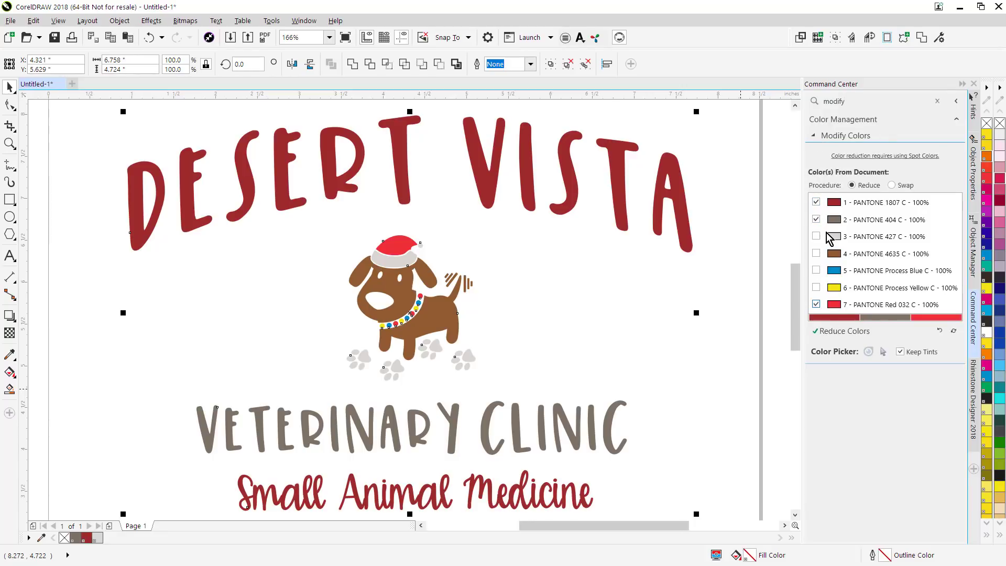
click(815, 236)
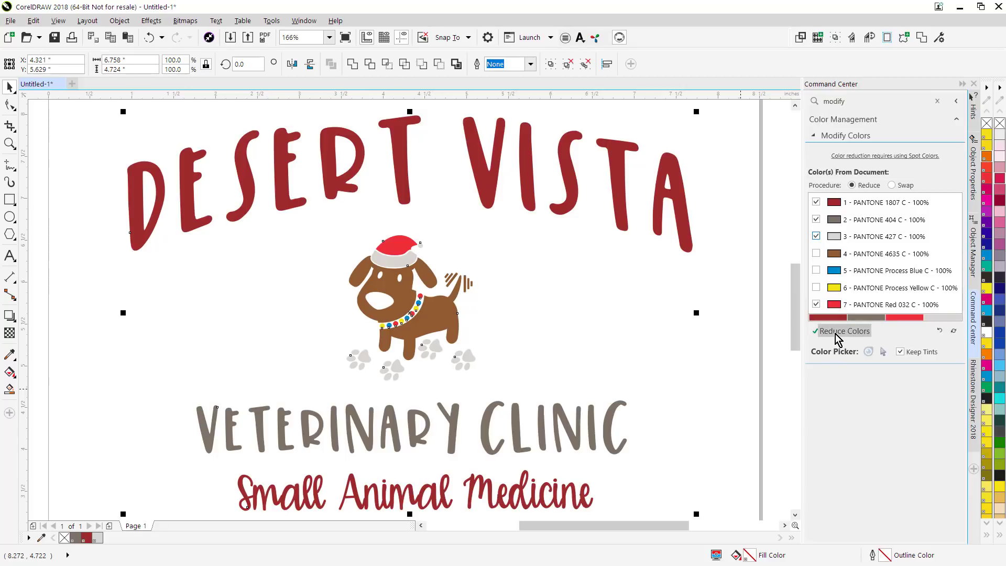
click(835, 334)
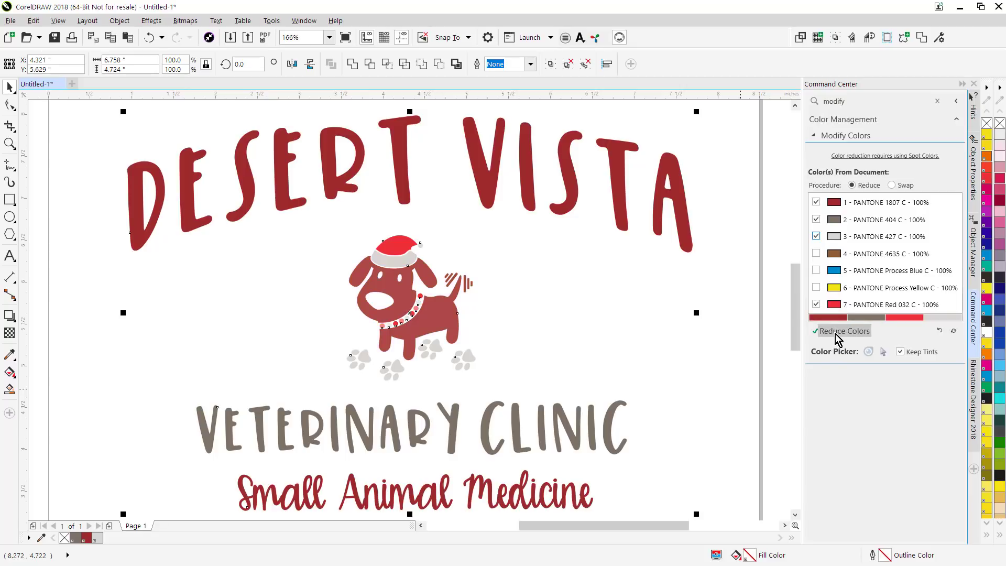
Swap the PANTONE 1807 C red for PANTONE 280 C blue
click(903, 186)
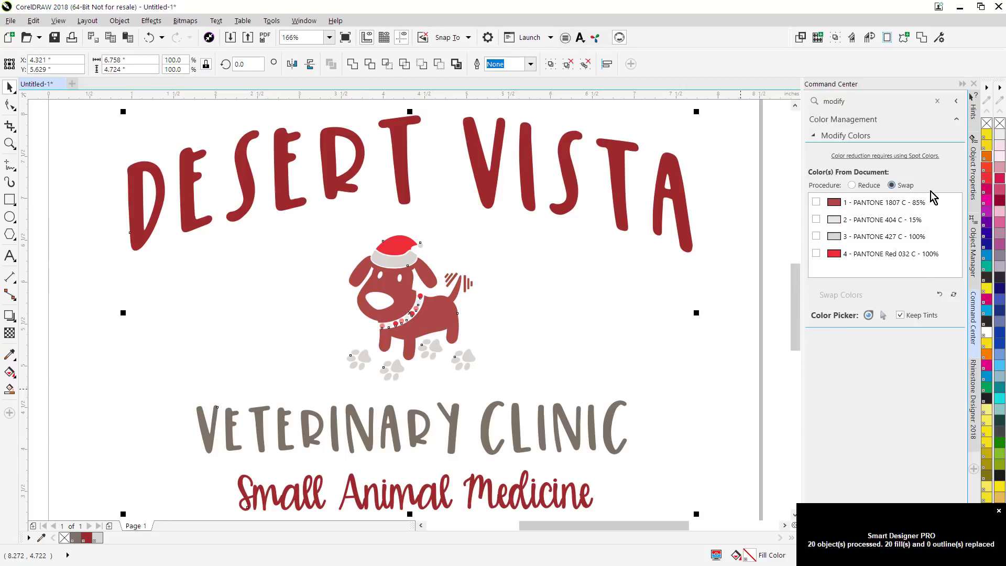
click(816, 202)
click(837, 294)
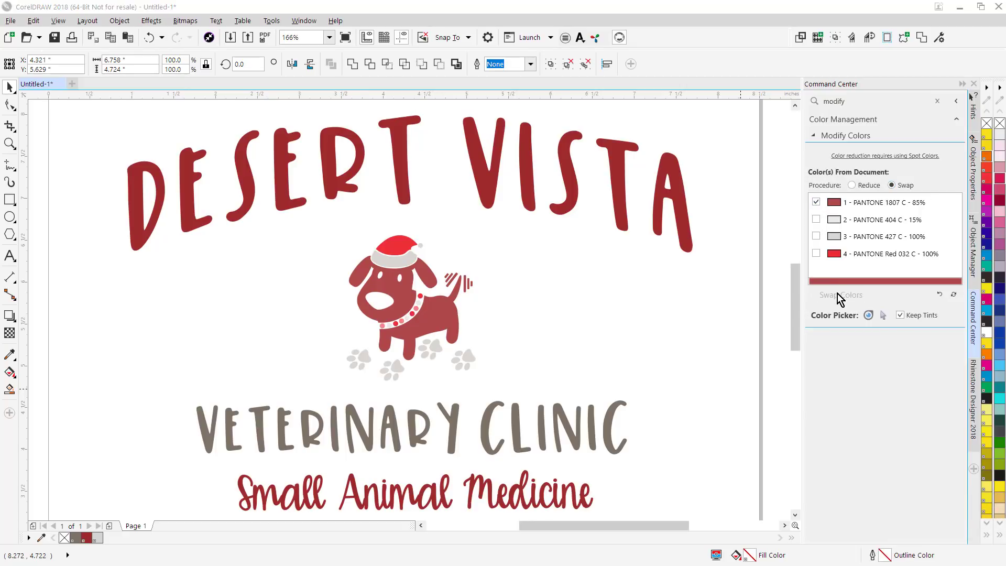
click(355, 204)
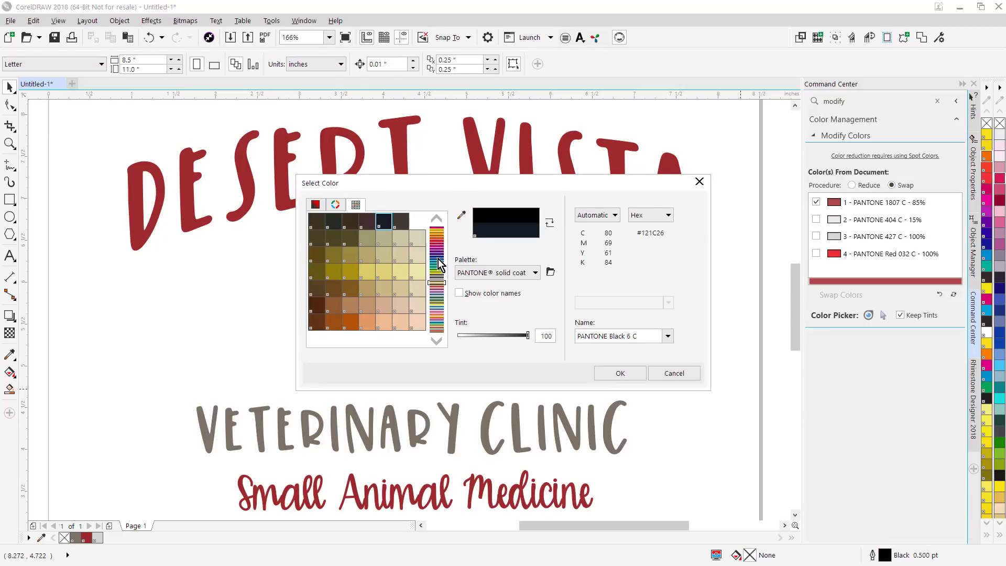
click(385, 241)
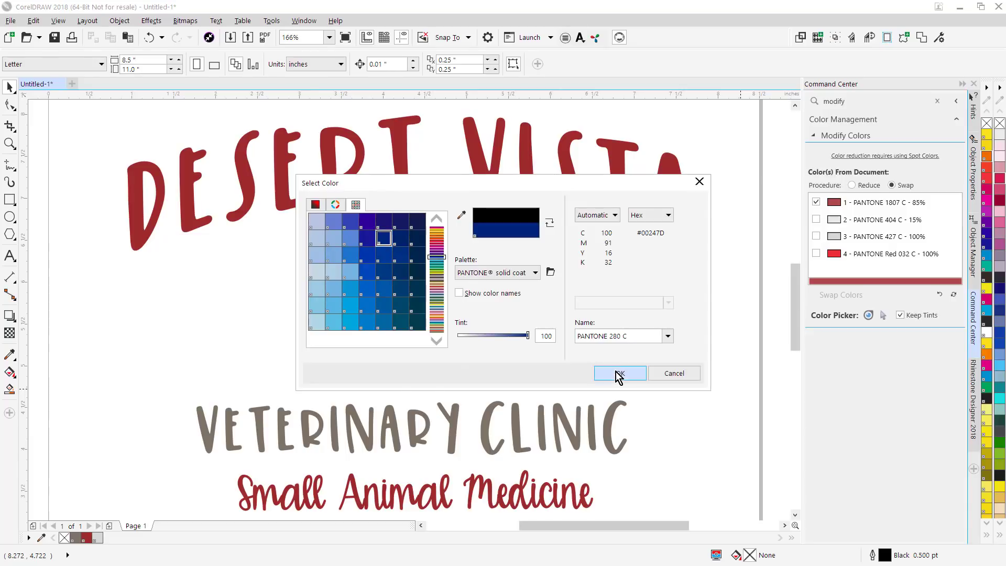
click(615, 371)
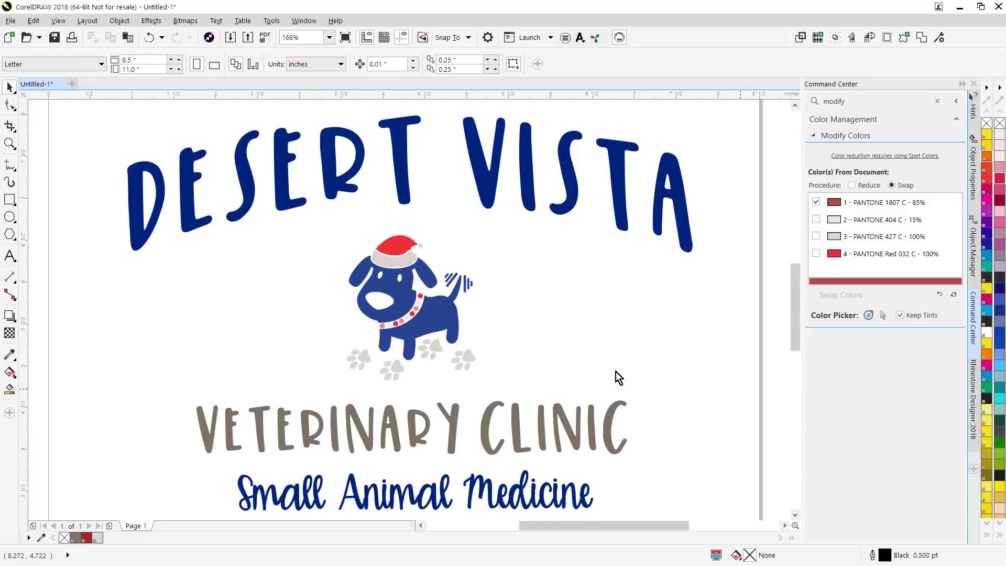
Browse the Smart Concepts 2 Photo and Textile Edition library folders down to Outerwear
click(683, 437)
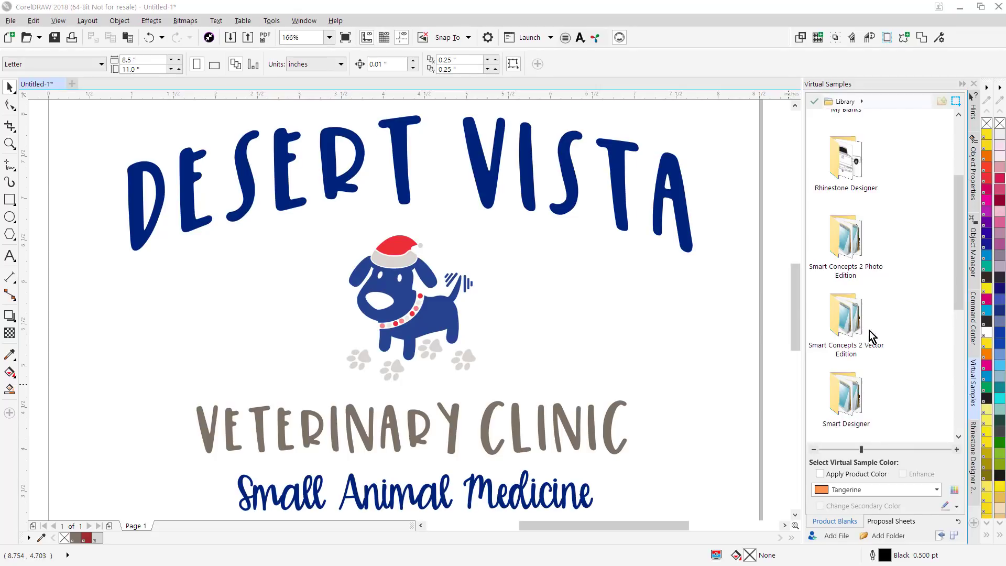
drag(963, 282, 962, 304)
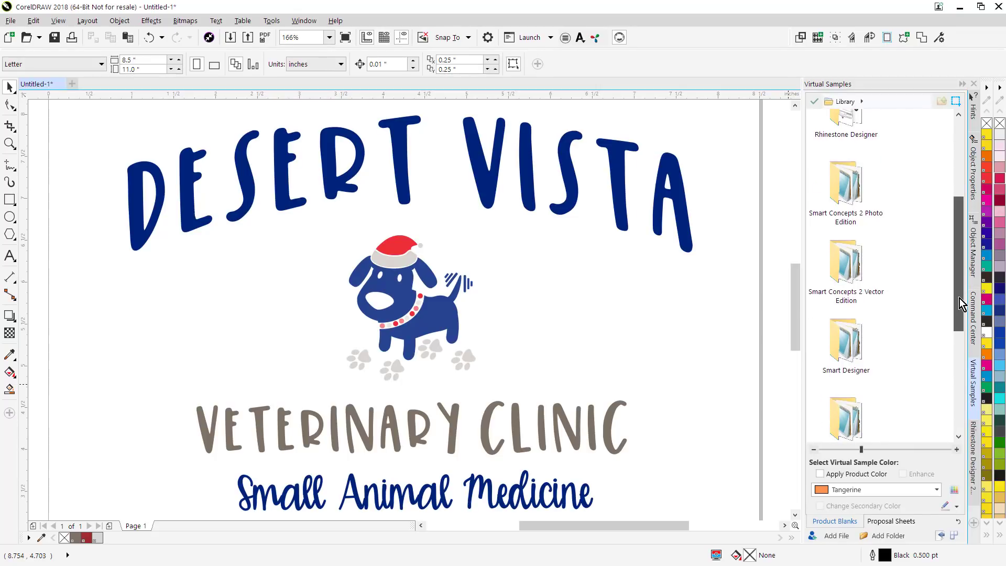
click(844, 198)
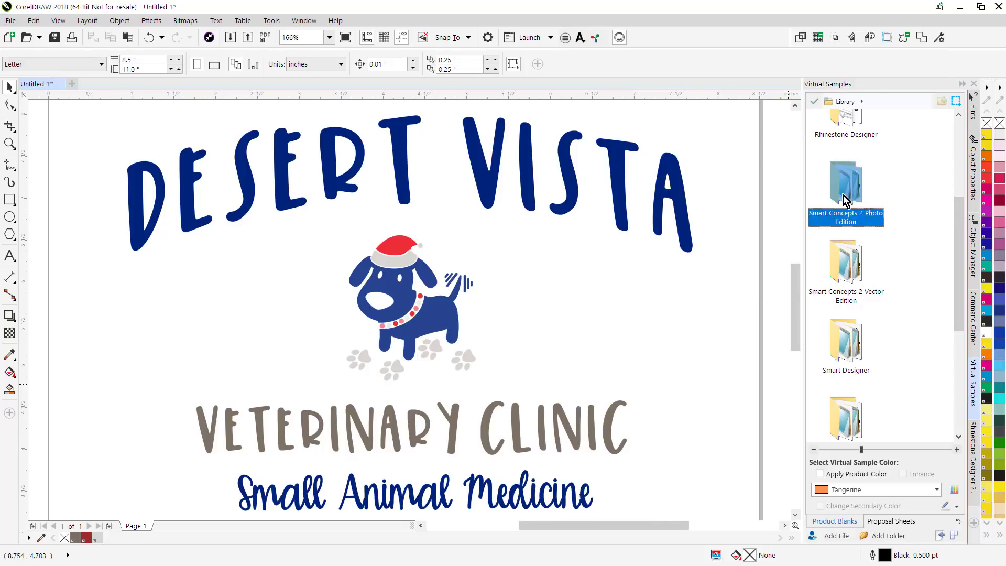
double_click(844, 198)
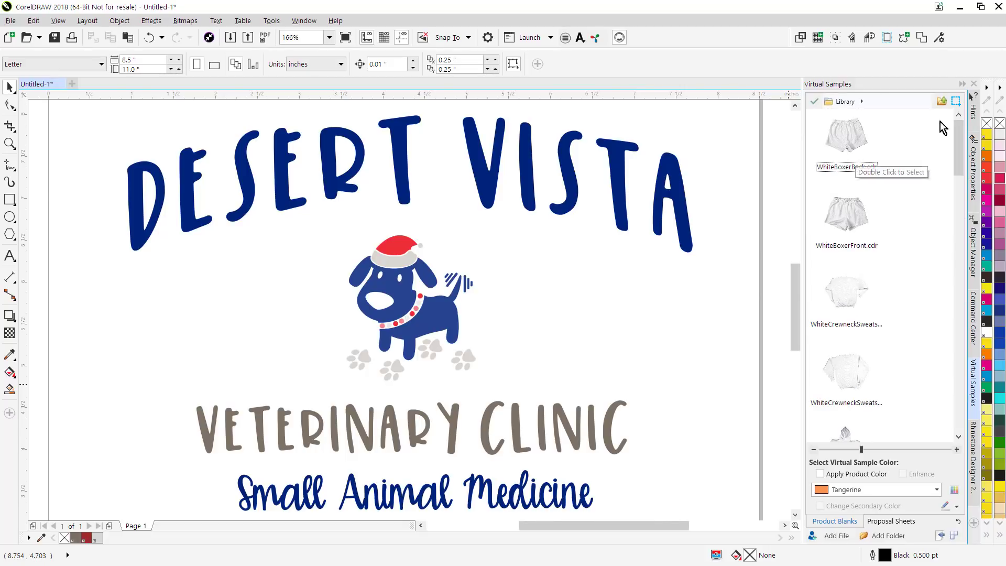
click(945, 102)
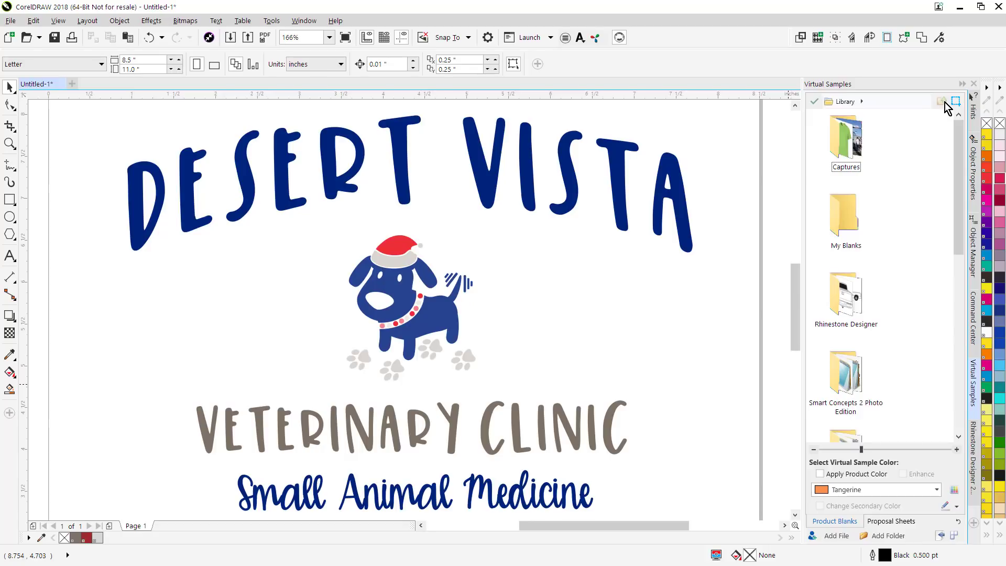
scroll(896, 367, down, 3)
double_click(859, 228)
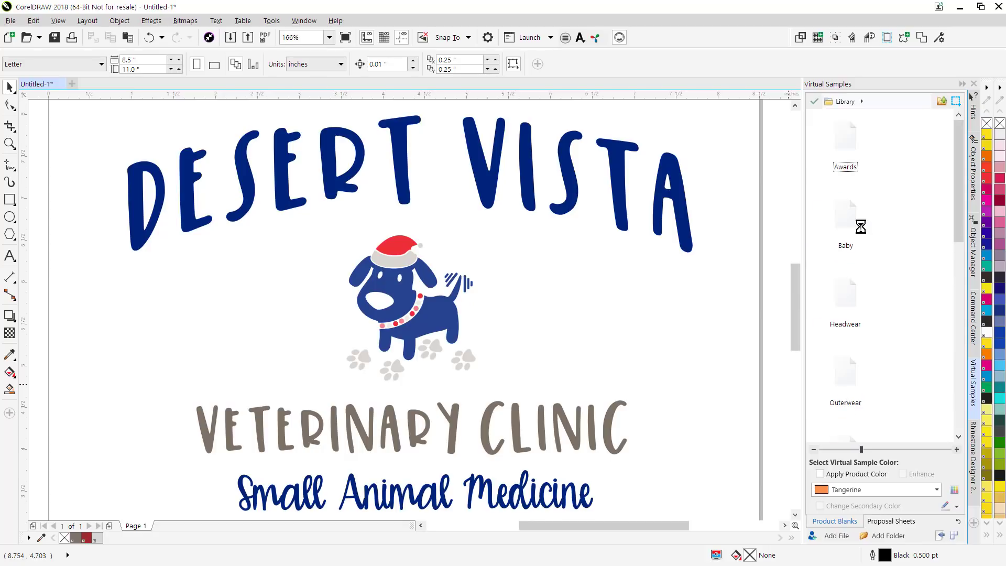
scroll(887, 330, down, 3)
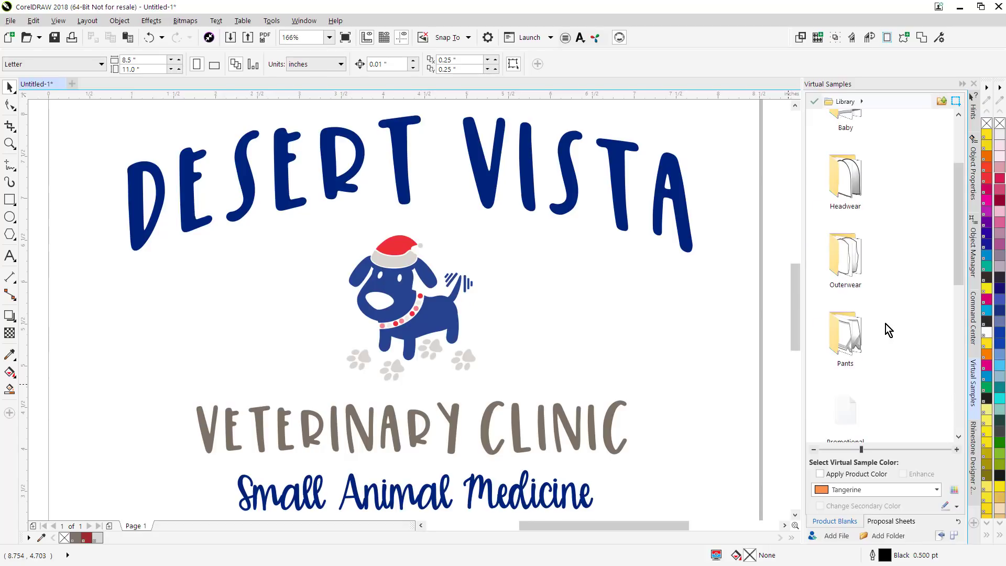
double_click(856, 267)
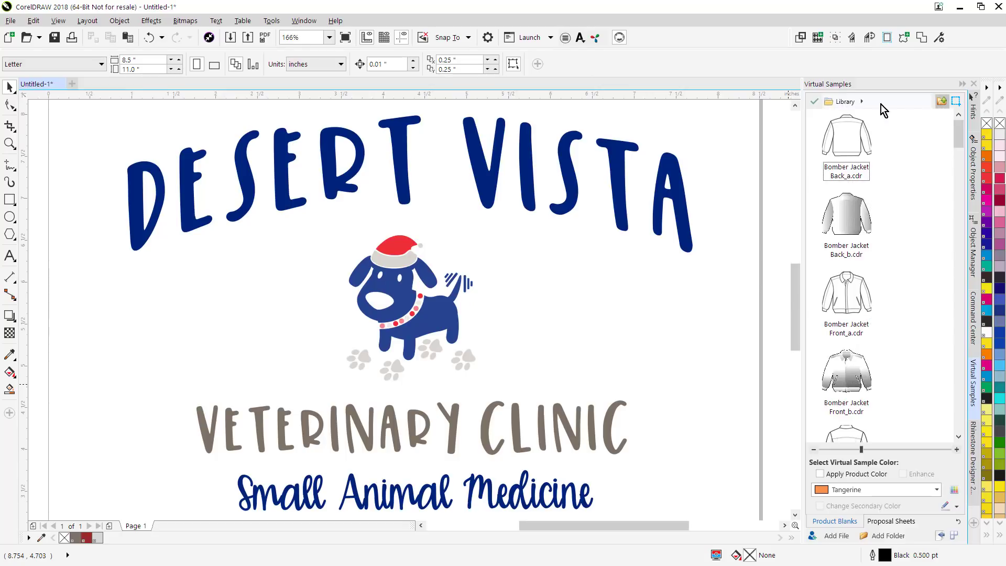
Jump to the User library and open the Sanmar product blanks folder
click(861, 102)
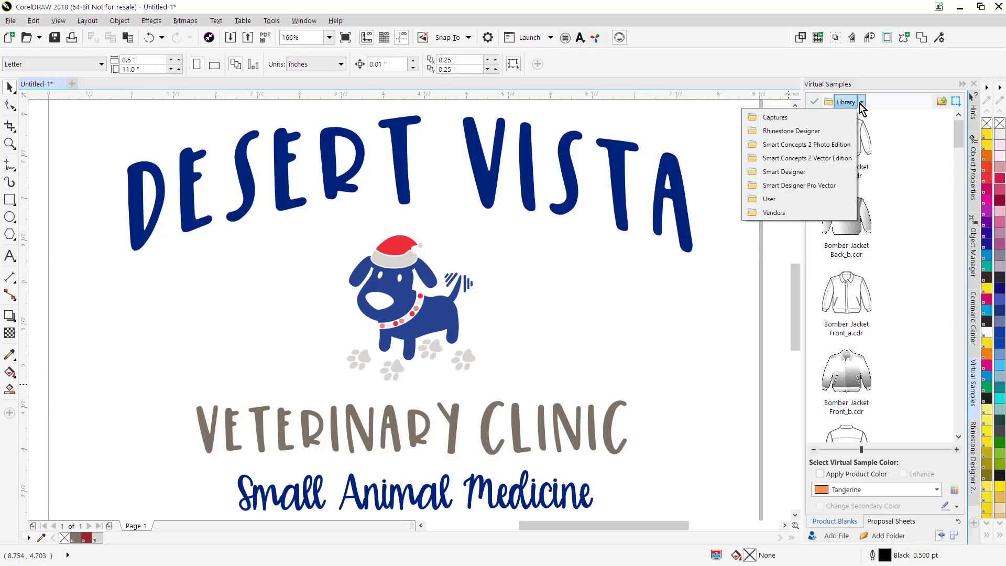
click(770, 200)
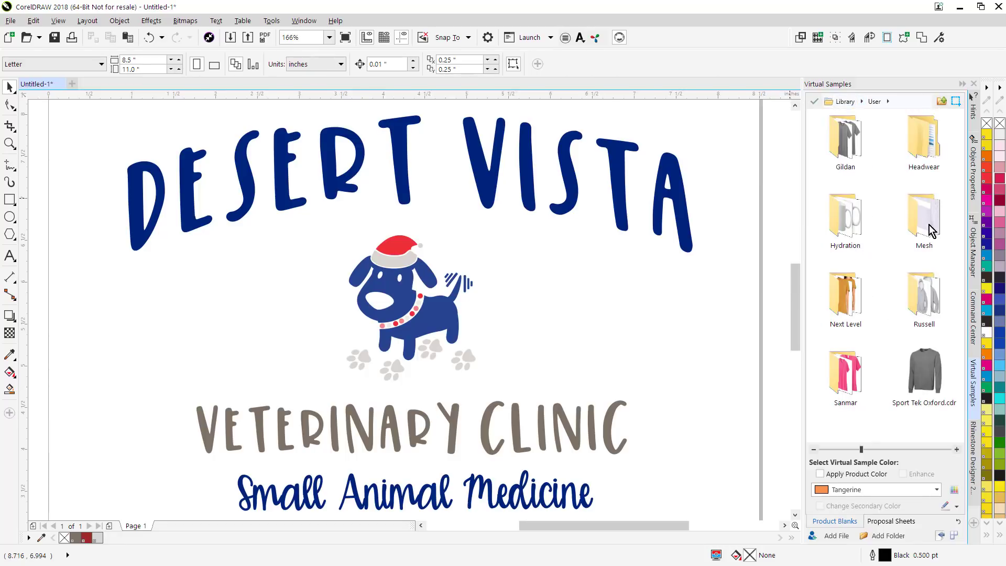
double_click(842, 384)
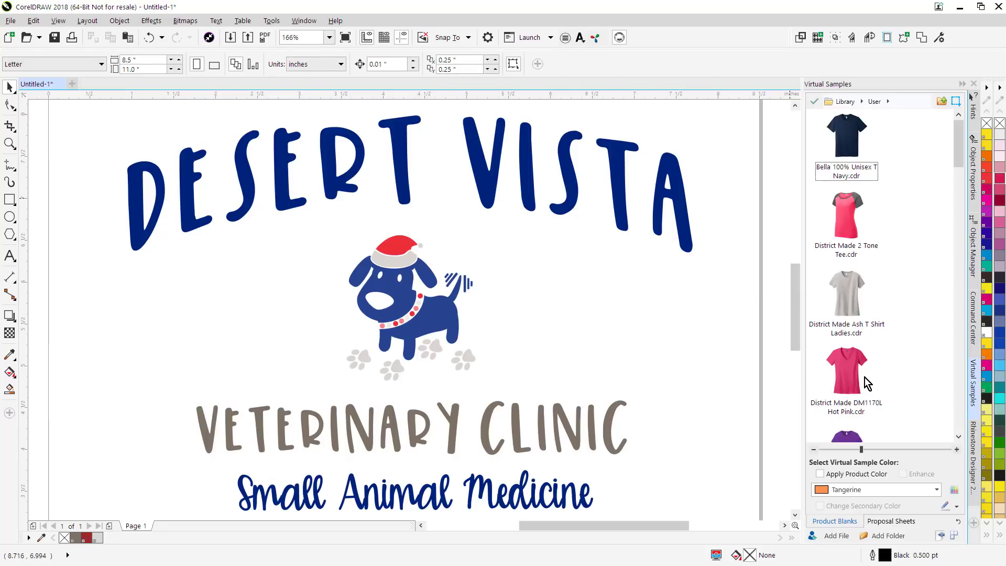
Launch Smart Capture from the Command Center and switch to the browser's product page
click(727, 274)
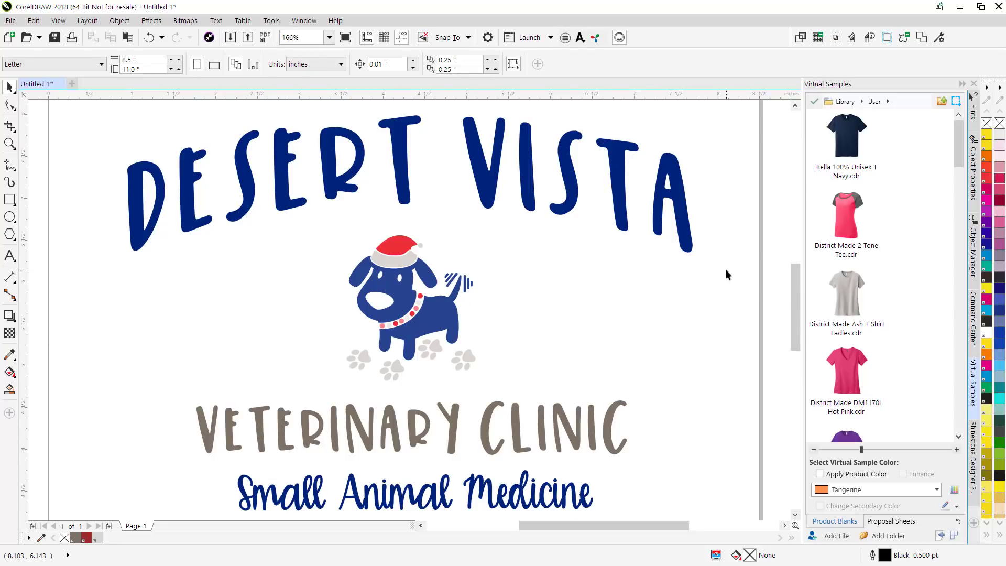
click(974, 335)
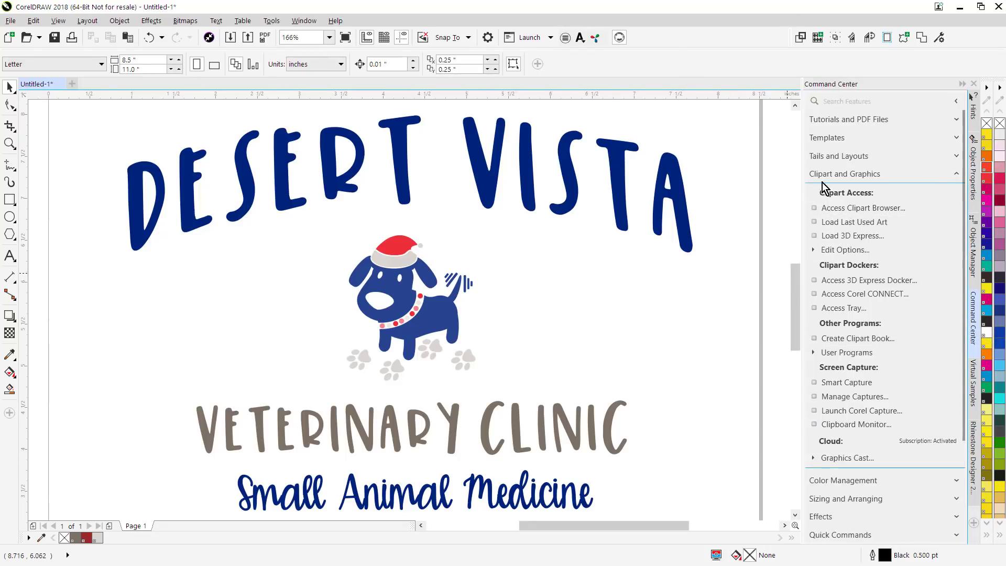
click(844, 387)
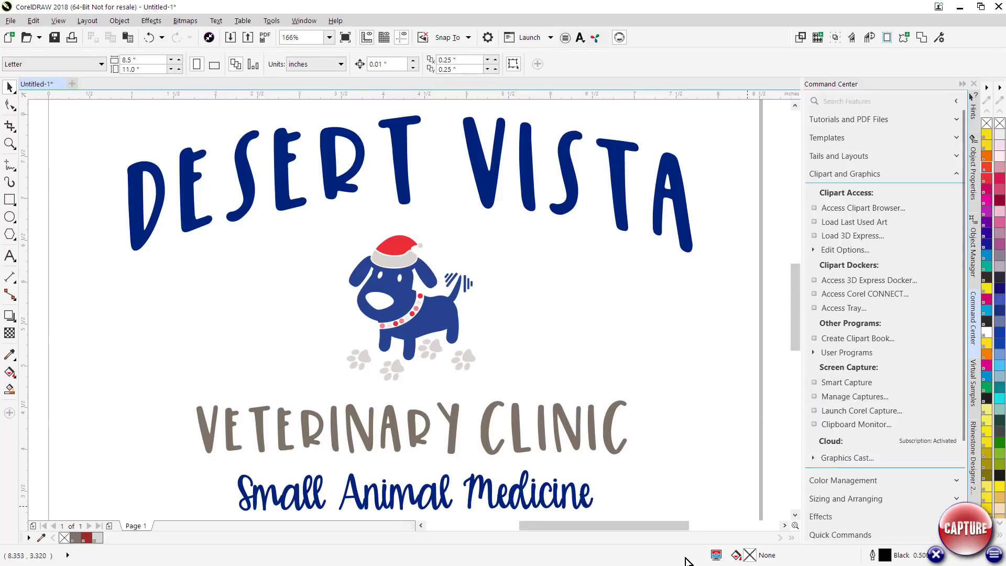
key(alt+Tab)
key(alt+Tab)
key(alt+Tab)
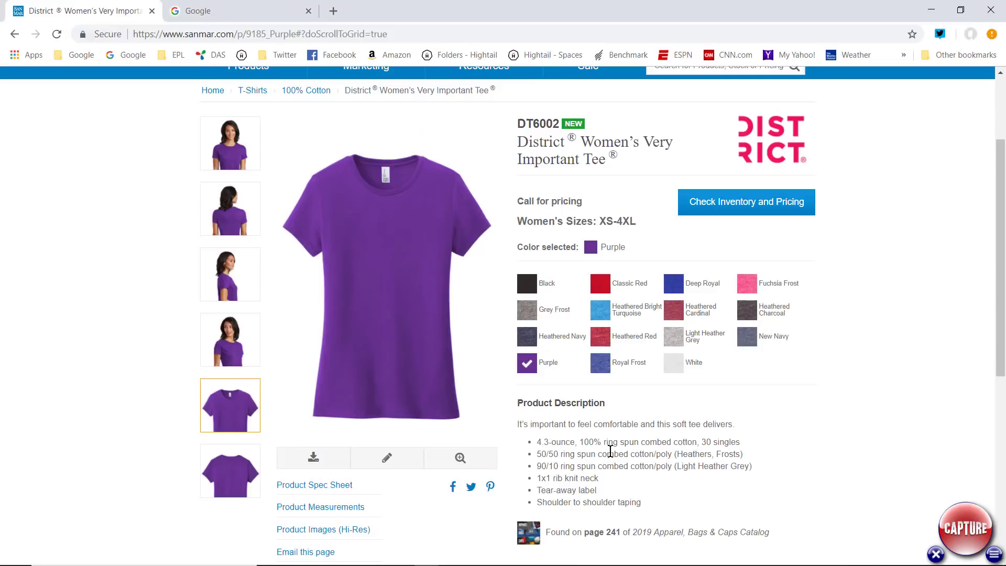
Capture the purple District women's tee image from the Chrome page into the drawing
click(965, 527)
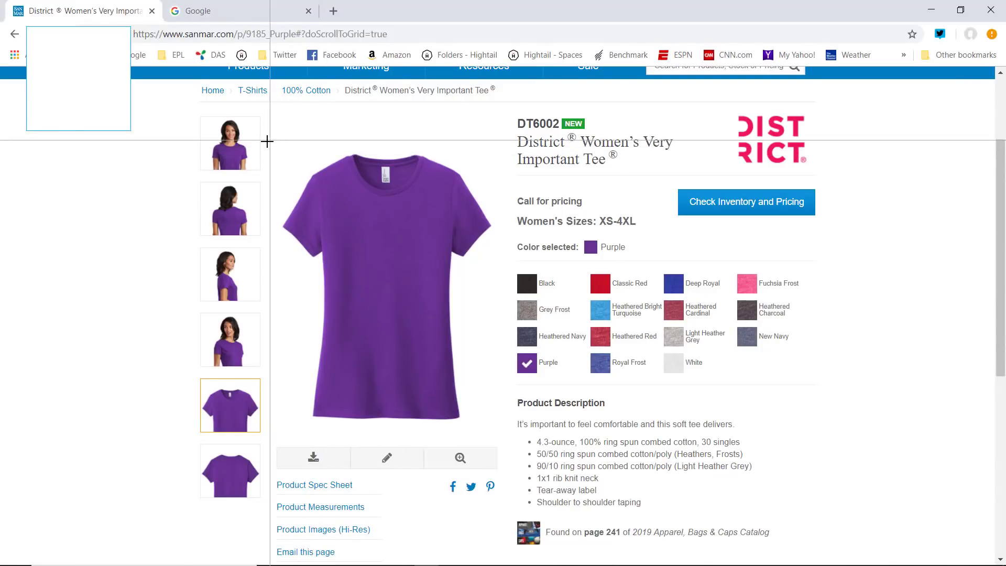
drag(270, 140, 500, 434)
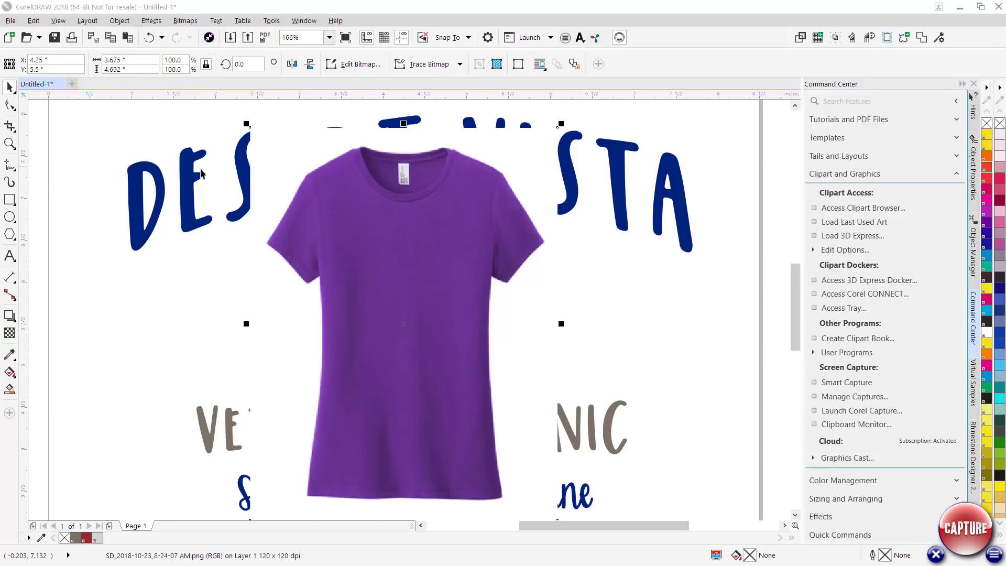
click(969, 393)
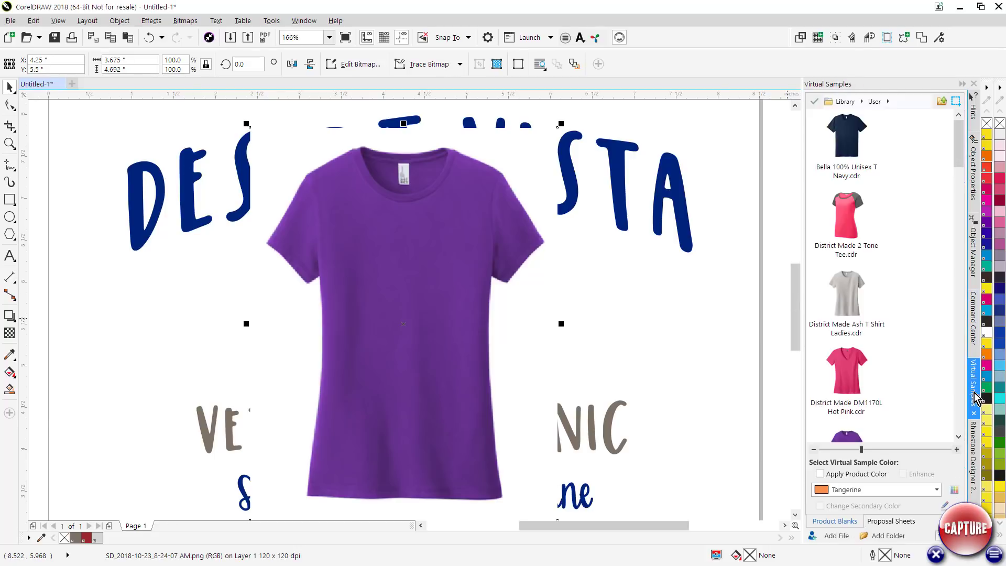
Place a square print-area rectangle on the tee's chest and save both to Virtual Samples
click(944, 506)
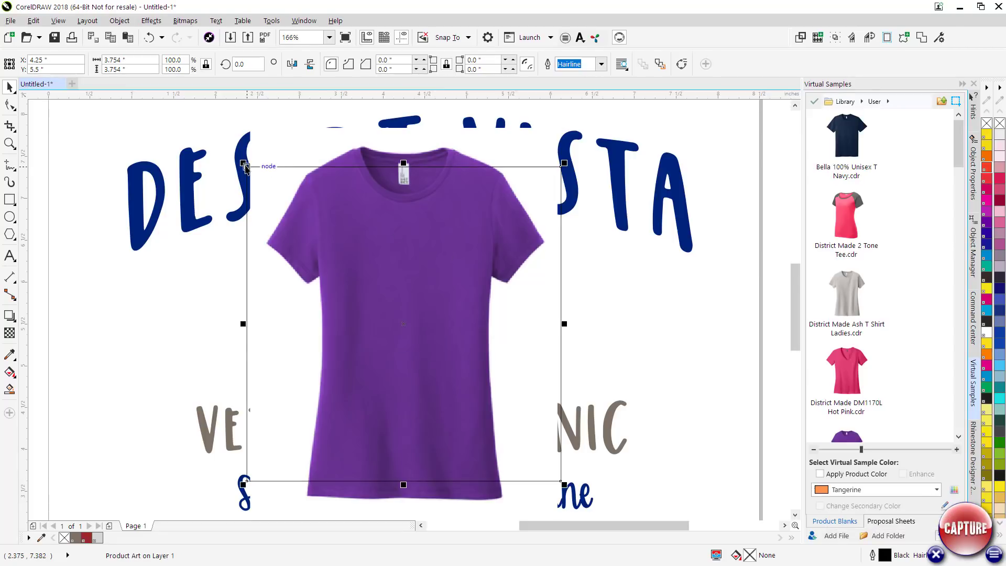
drag(245, 167, 360, 272)
click(404, 304)
drag(402, 321, 401, 273)
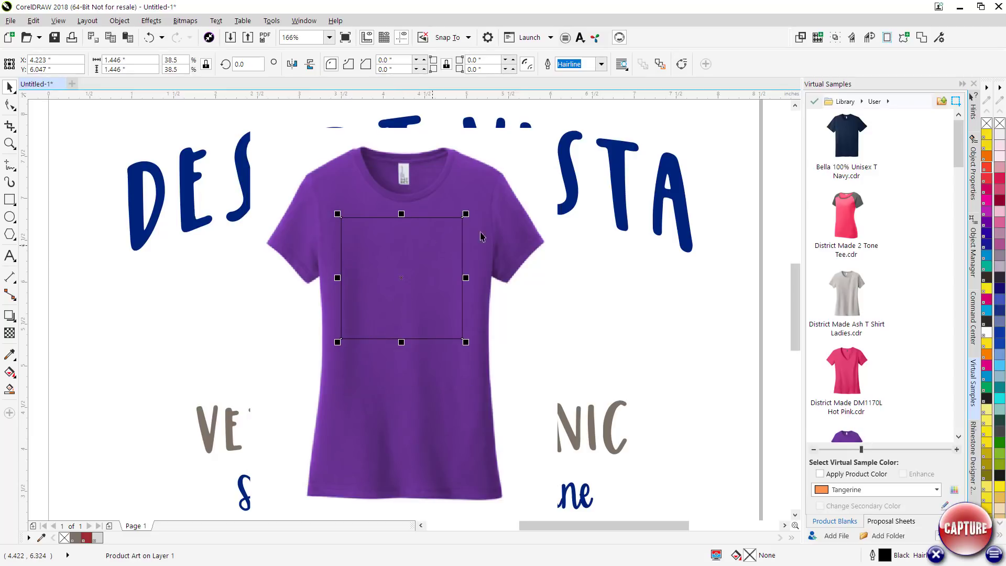
shift+click(494, 214)
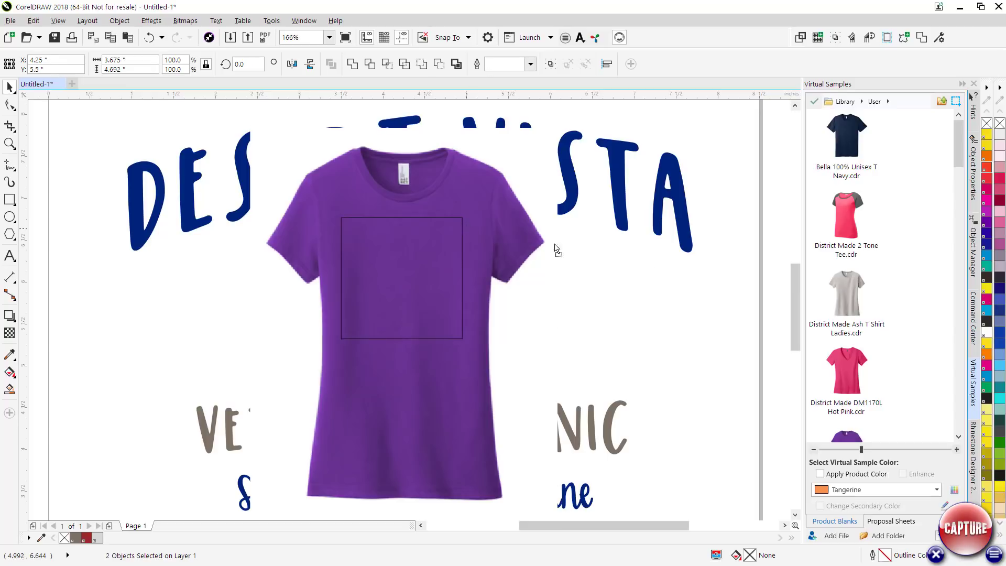
drag(555, 248, 930, 300)
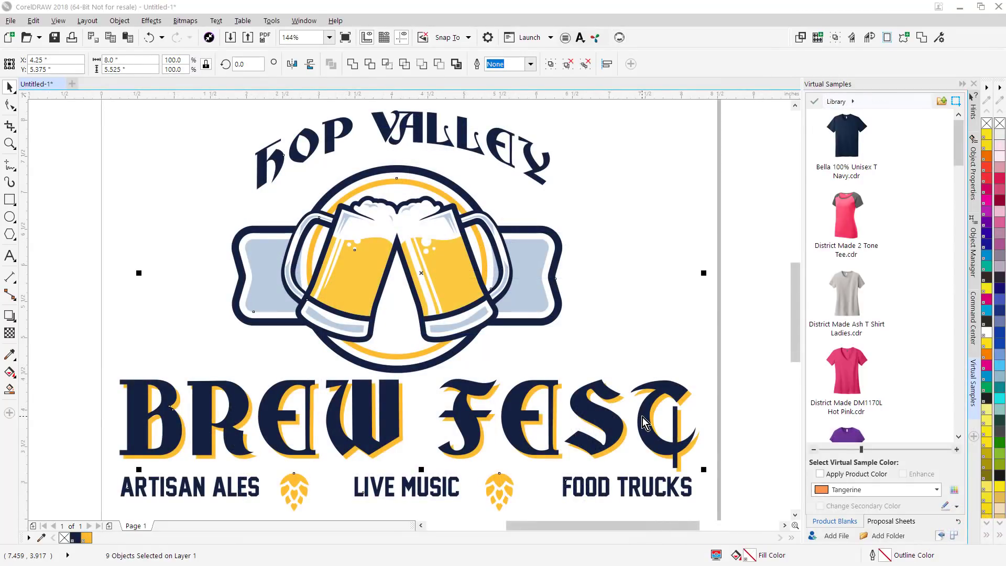
Apply the logo to the District Made Ash T Shirt Ladies blank, scaled to 112.5% and raised
click(859, 310)
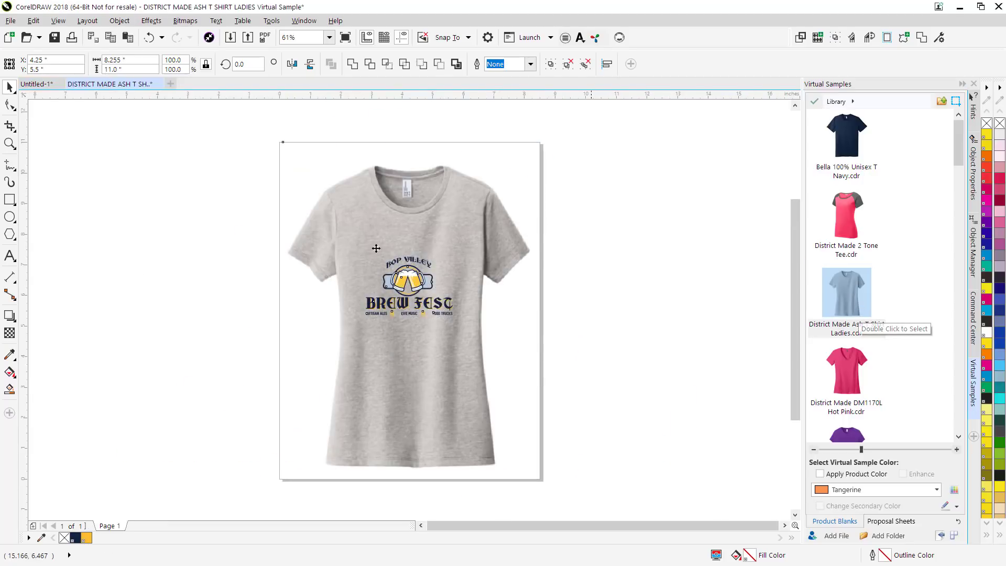
click(409, 286)
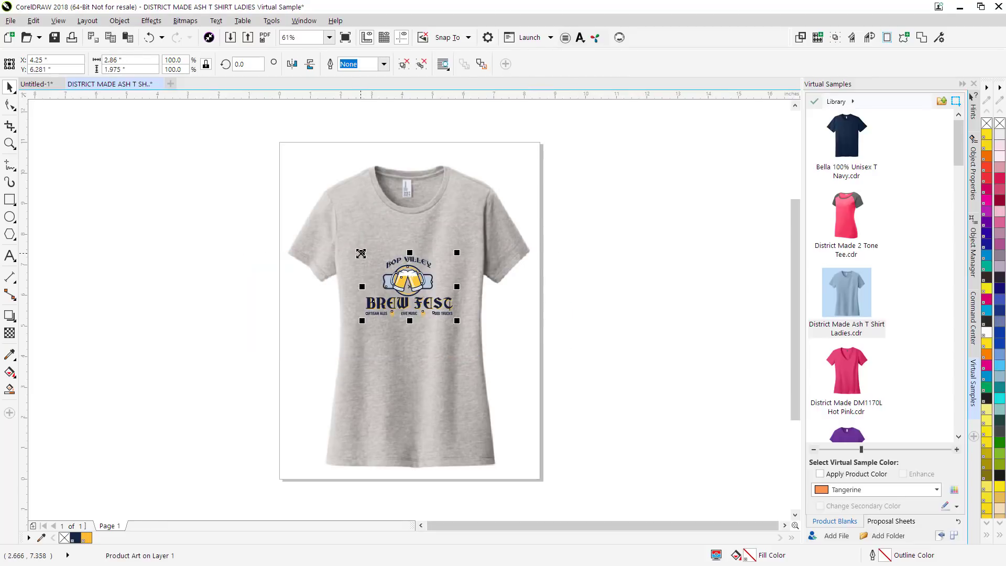
drag(362, 253, 346, 248)
drag(410, 272, 411, 257)
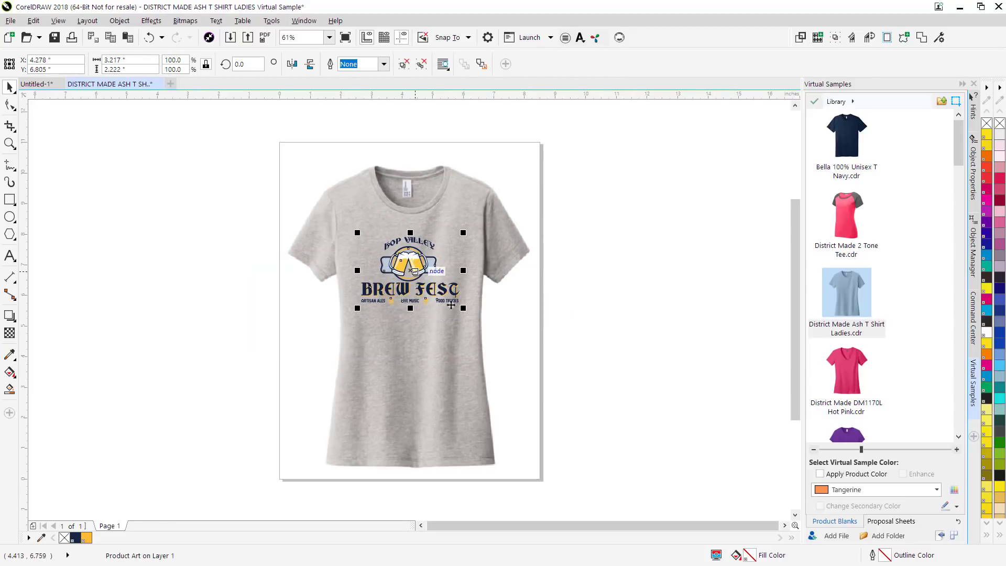
Create a Style 2 proposal sheet after reviewing the Drop Shadows and Watermarks options
click(897, 521)
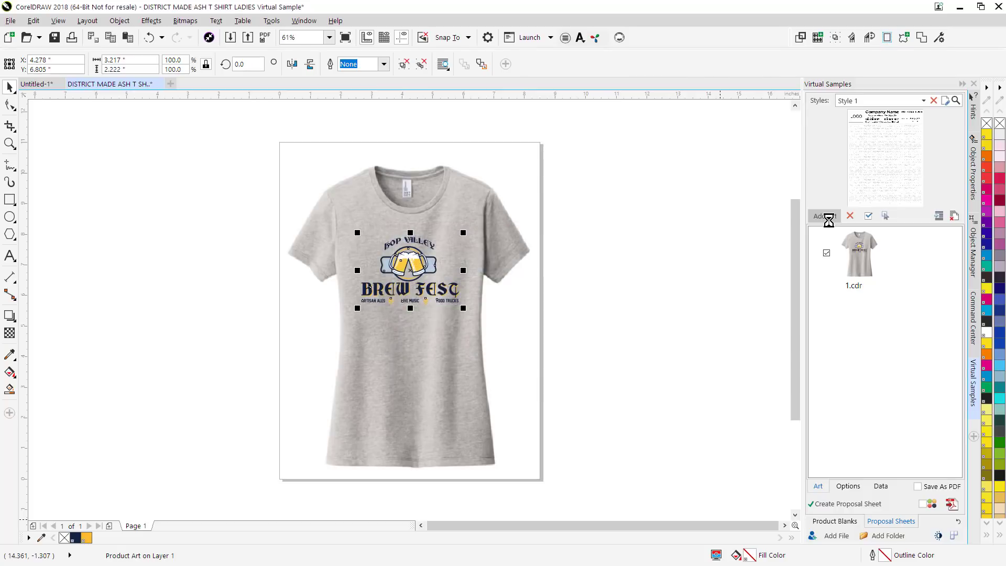
click(923, 101)
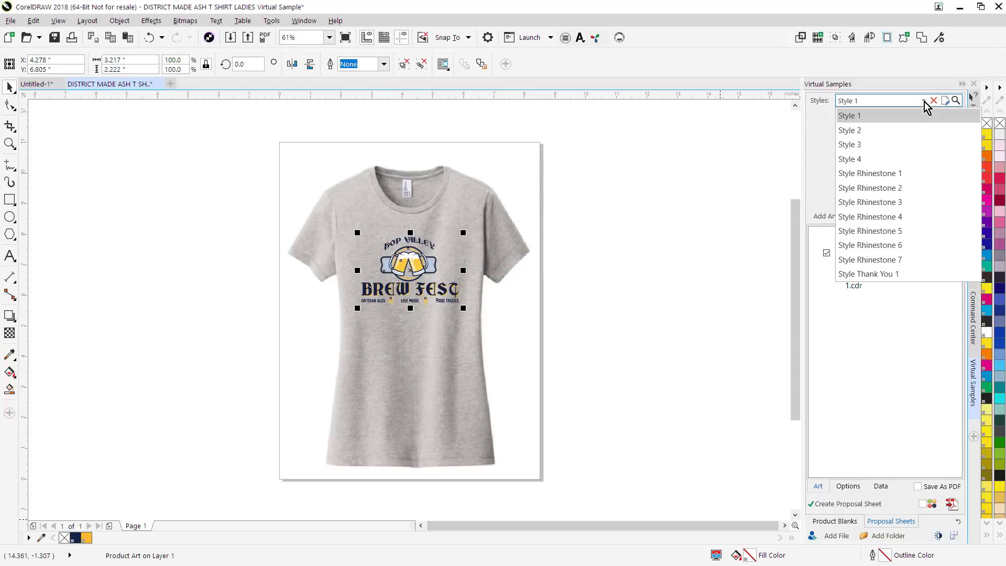
click(865, 131)
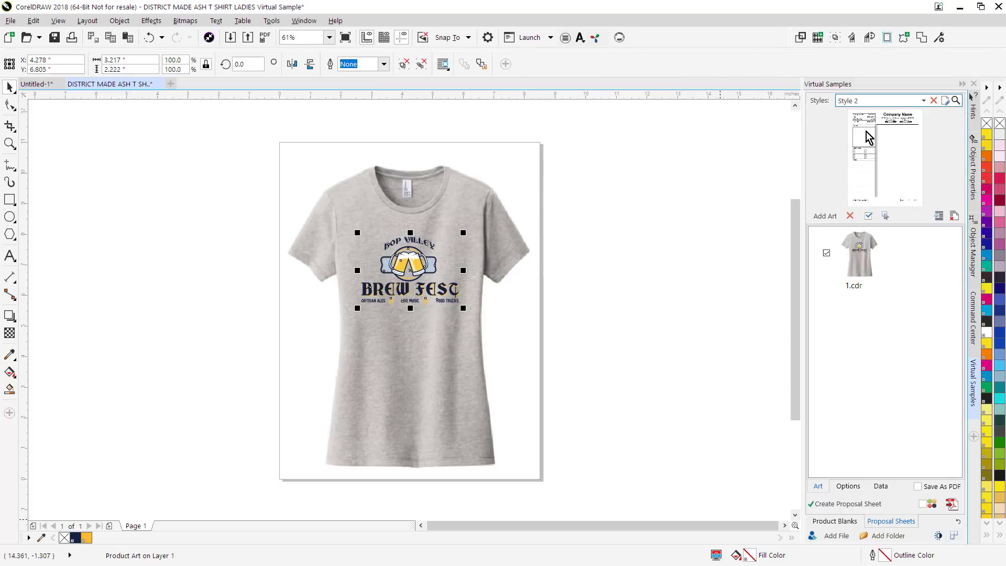
click(851, 487)
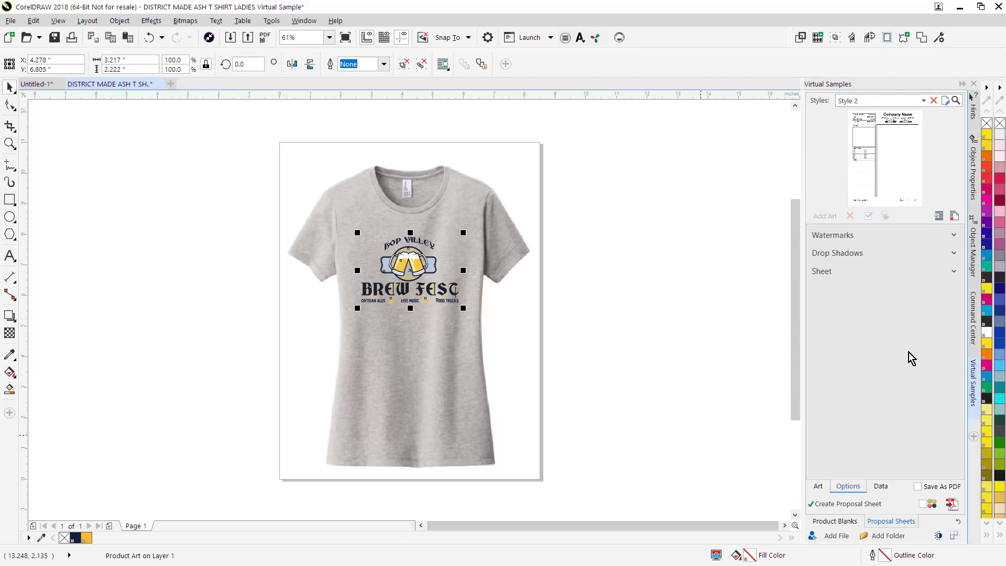
click(954, 253)
click(954, 254)
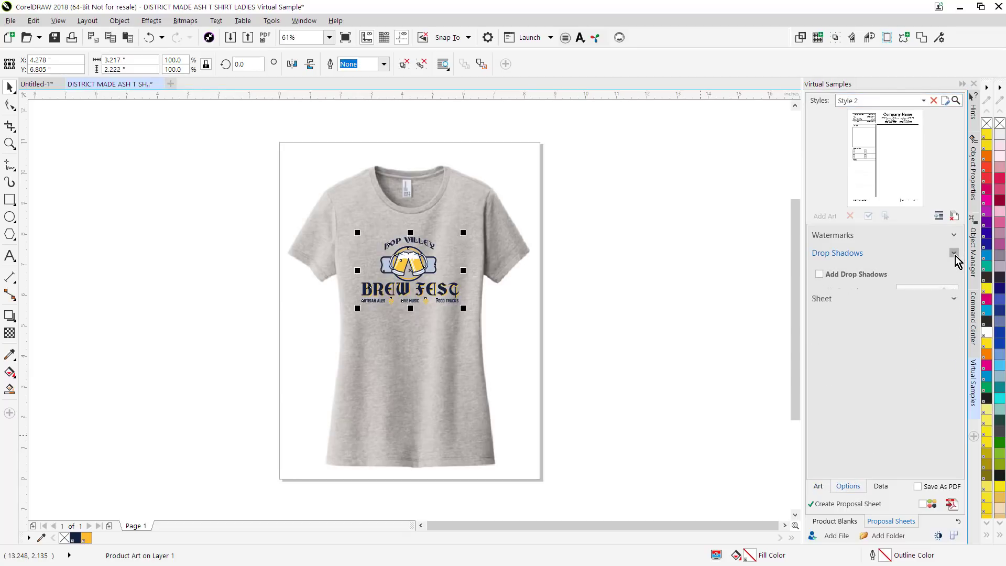
click(953, 235)
click(953, 235)
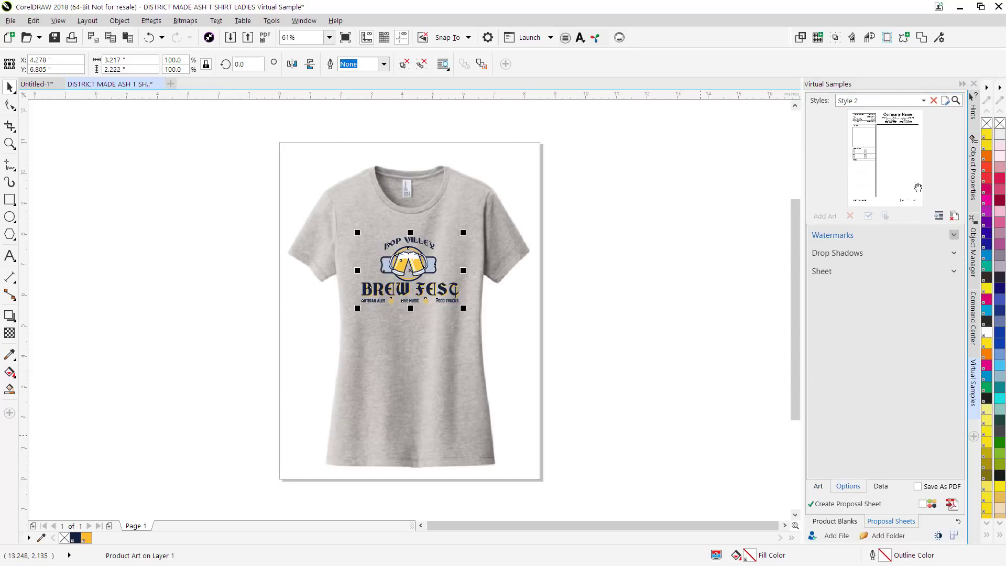
click(844, 505)
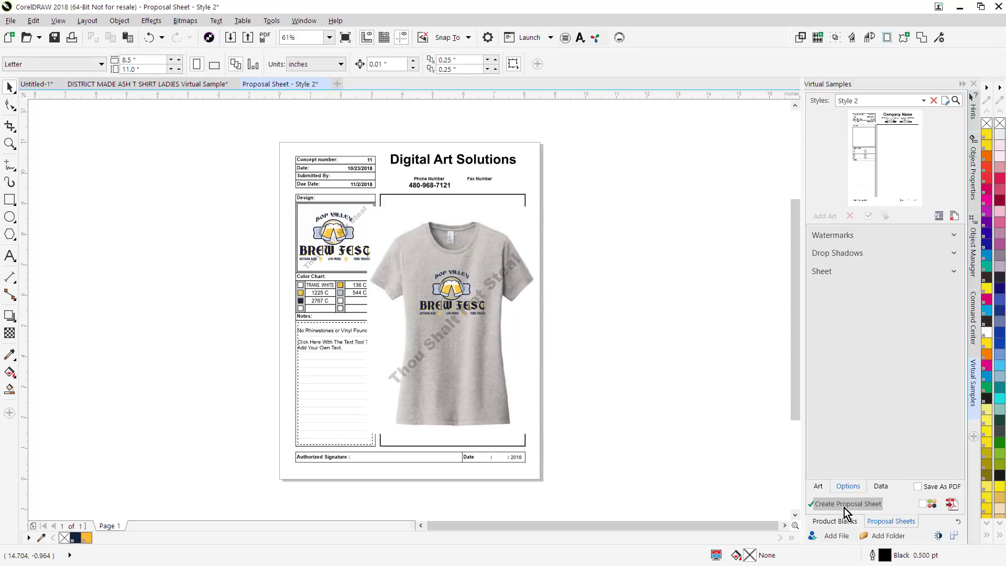
Marquee-zoom into the proposal sheet's logo, color chart and notes area
click(10, 143)
drag(267, 243, 421, 344)
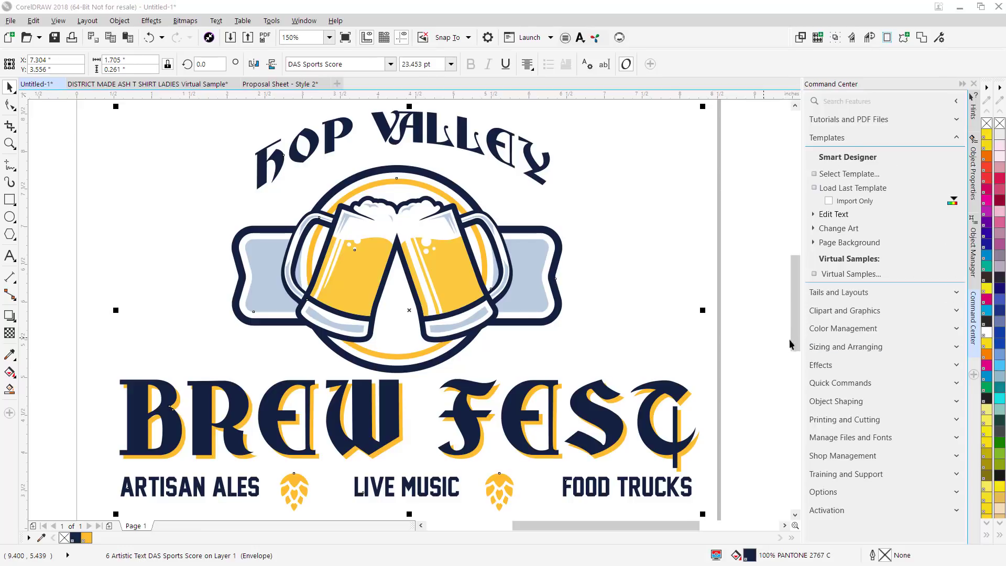
Resize the logo to the 3.5-inch Garments/Crest preset and gang it 2 across by 4 down
click(955, 347)
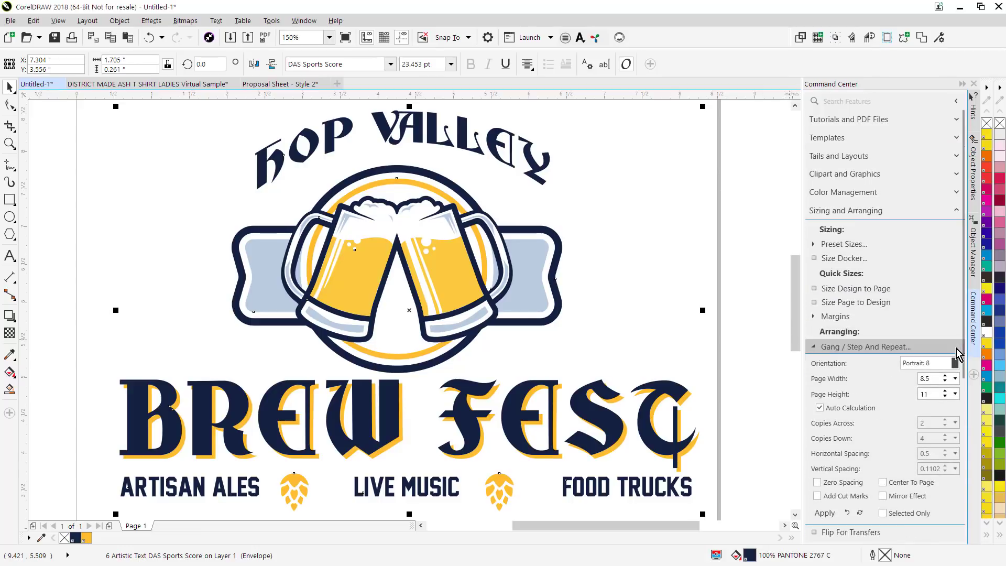
click(814, 245)
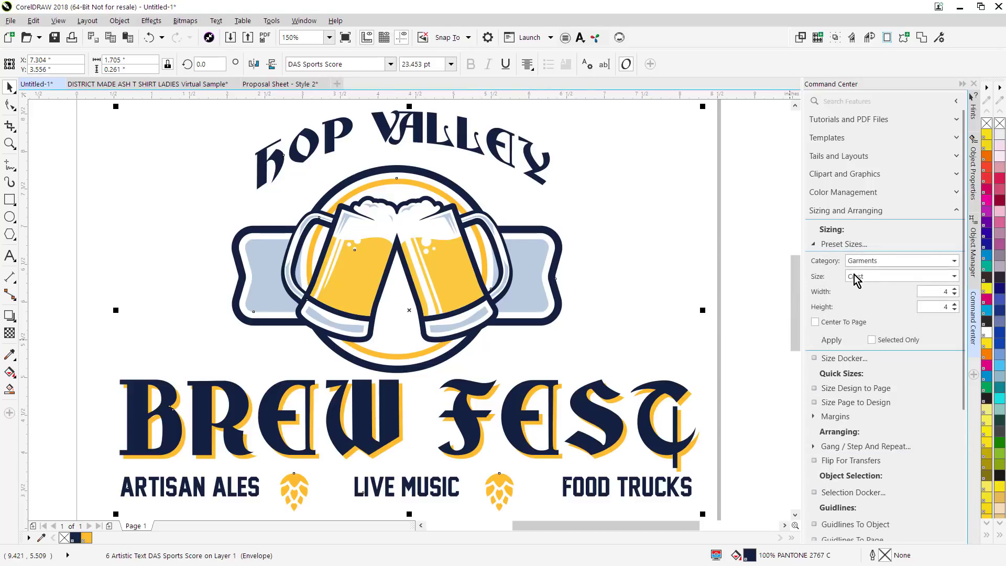
click(835, 341)
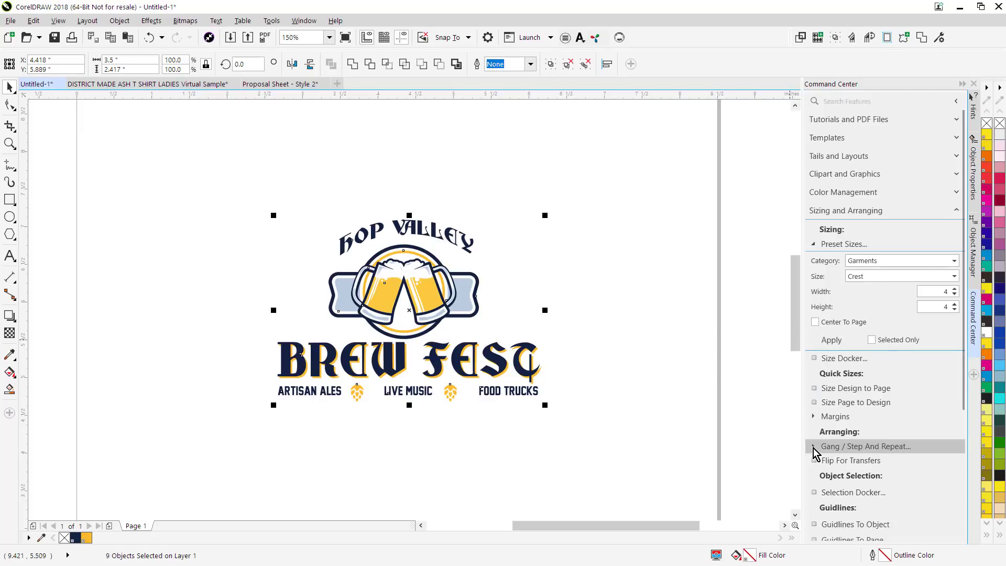
click(815, 449)
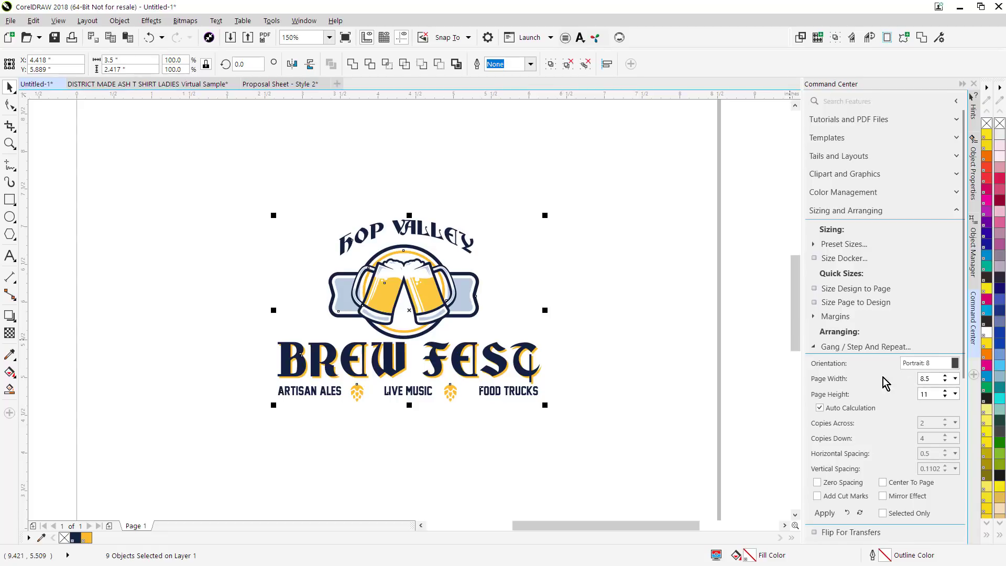
click(824, 515)
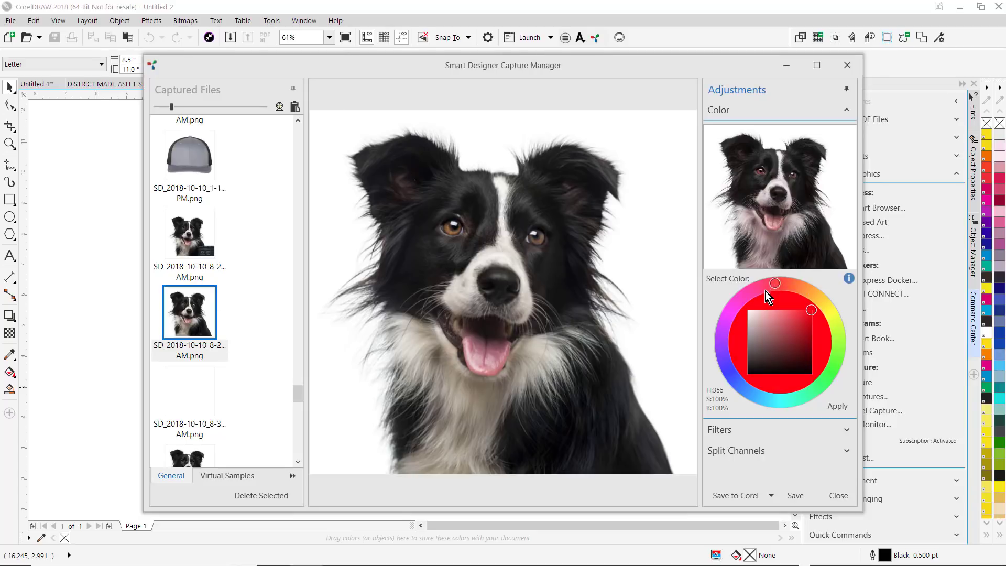
Shift the dog photo's hue toward magenta and brighten it with Brightness/Contrast
drag(765, 291, 747, 316)
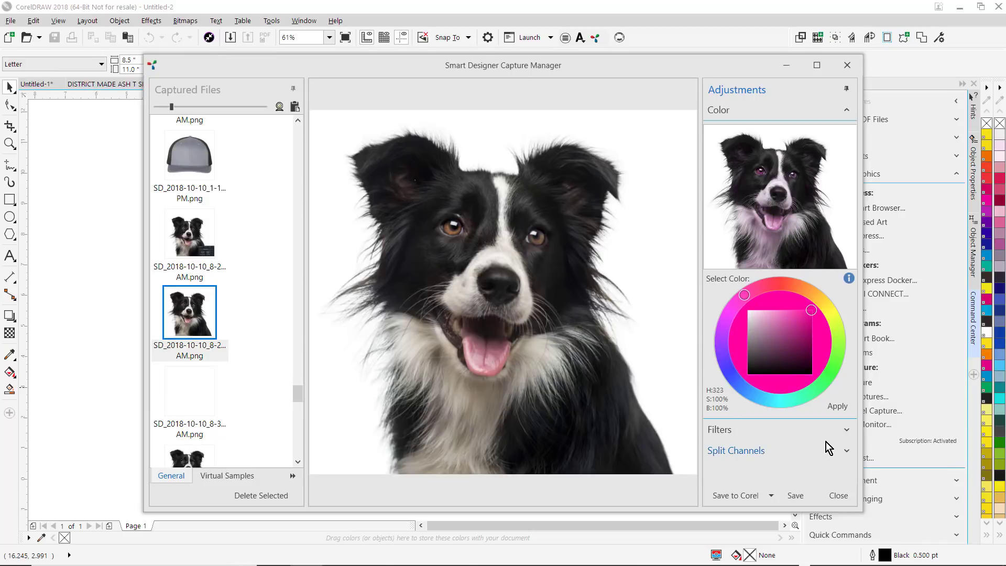
click(847, 430)
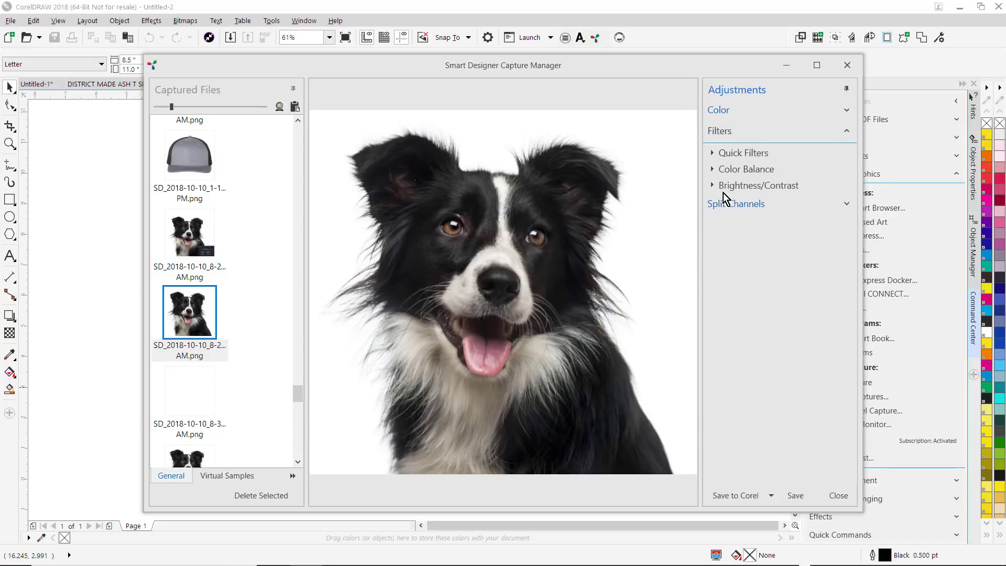
click(712, 187)
mouse_move(765, 210)
mouse_down()
mouse_move(792, 215)
mouse_move(782, 212)
mouse_up()
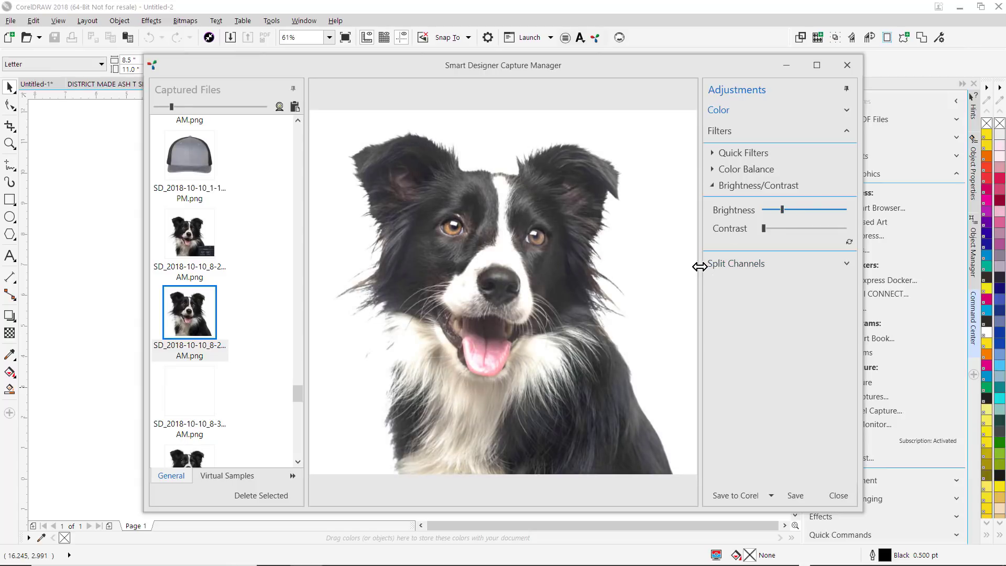
Split the photo's channels, pick the Black channel and save it to a new Corel page
click(846, 263)
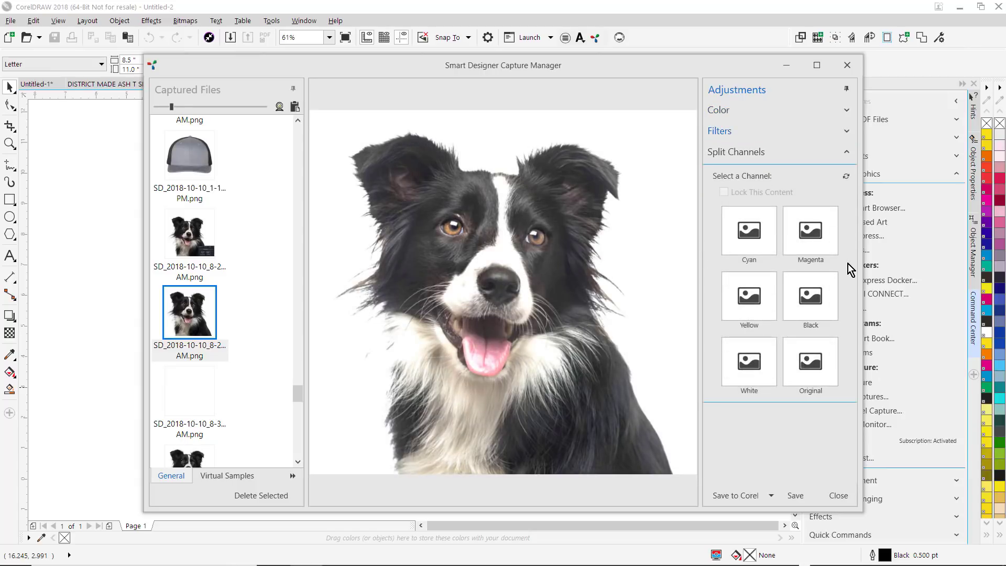
click(847, 175)
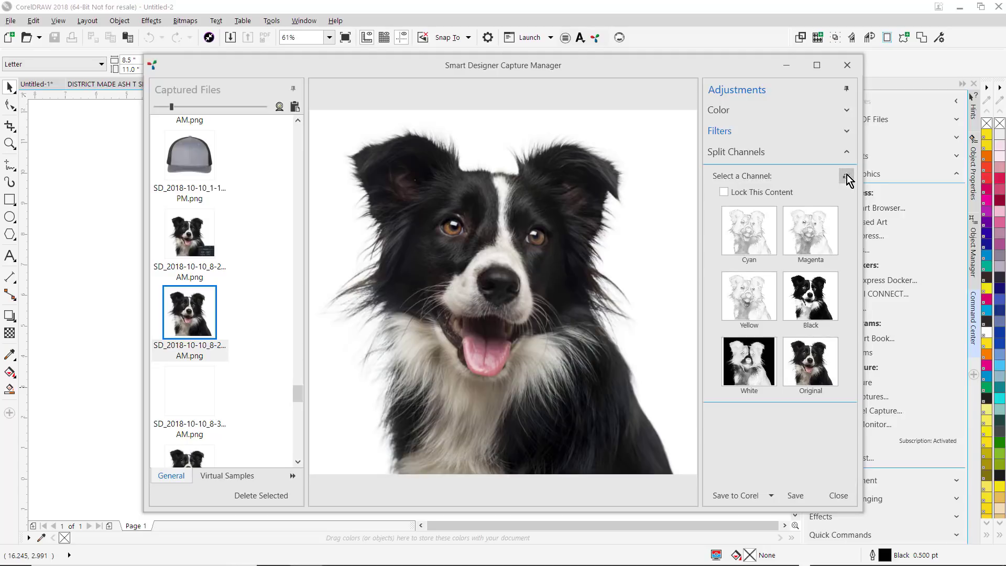
click(811, 301)
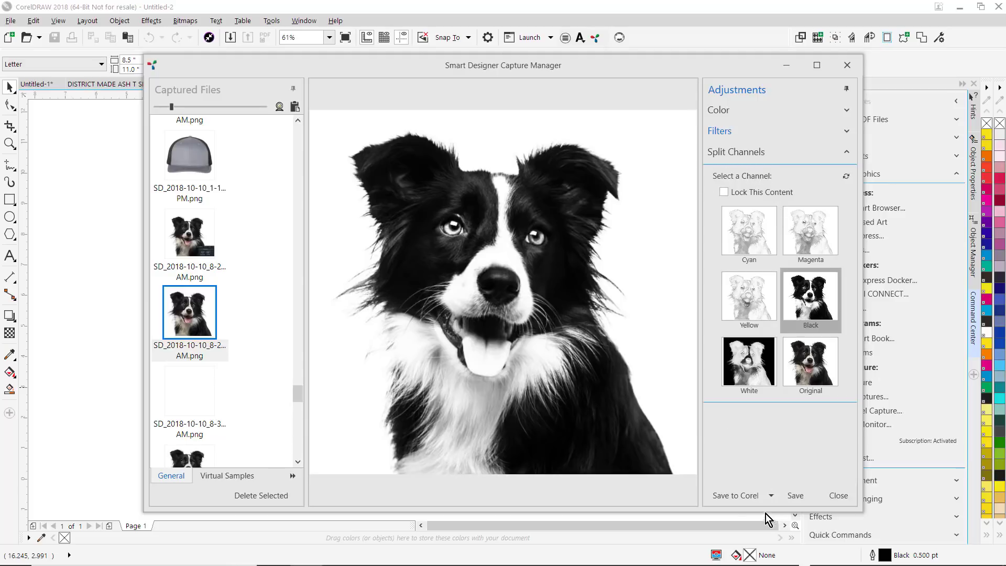
click(741, 496)
click(838, 513)
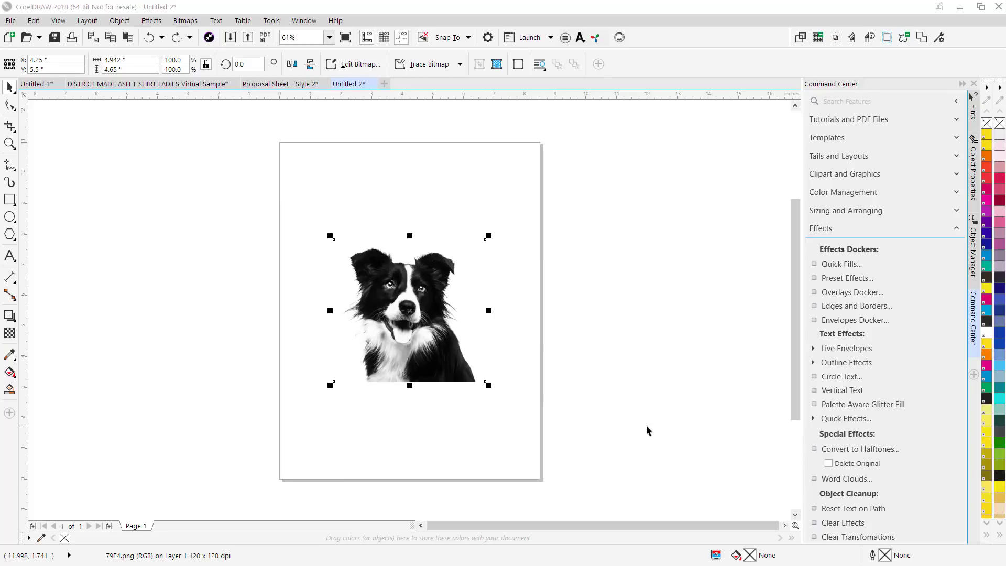
In Convert to Halftones, raise brightness, adjust contrast and set the dot size to 22
click(874, 448)
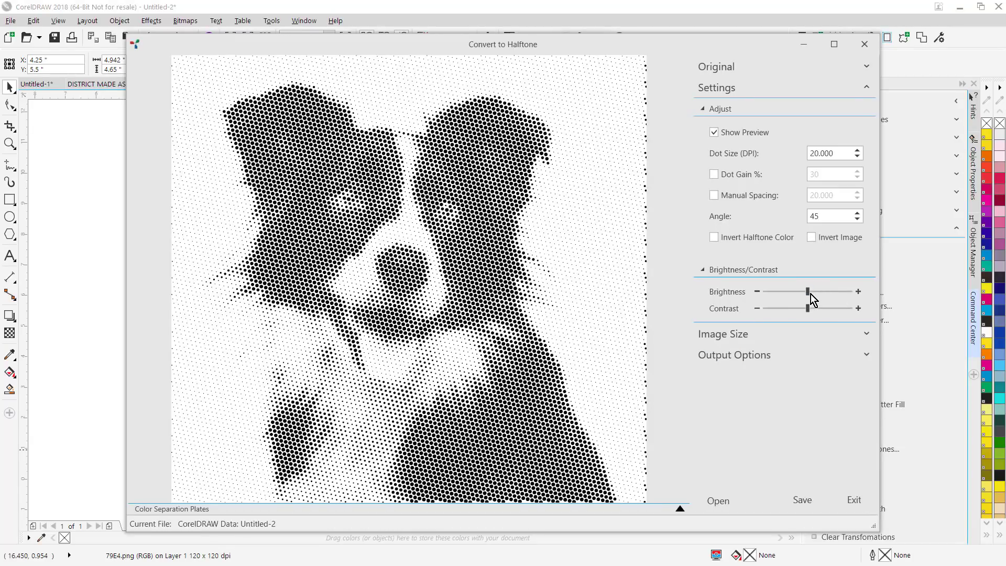
drag(809, 292, 812, 294)
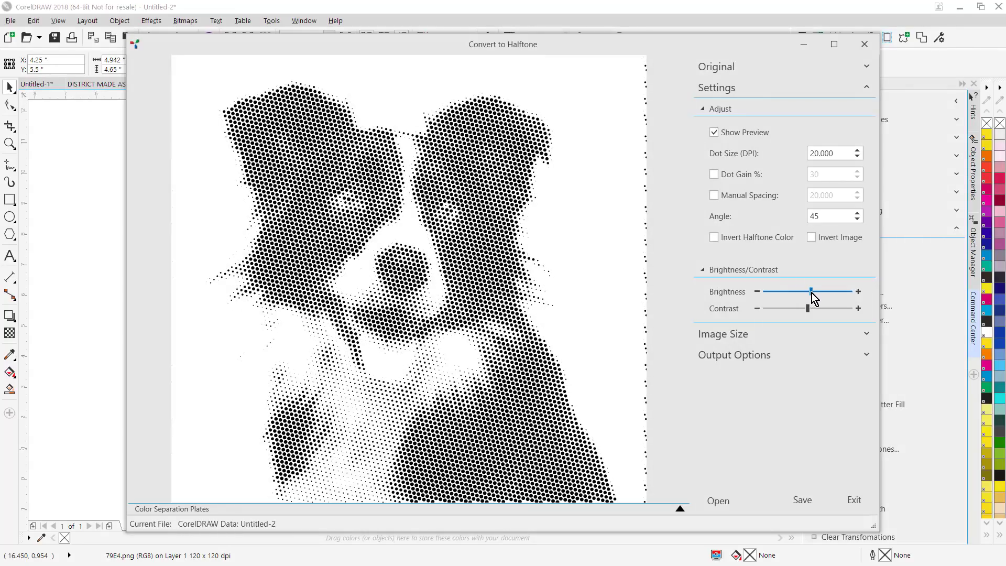
click(822, 152)
key(BackSpace)
key(BackSpace)
key(BackSpace)
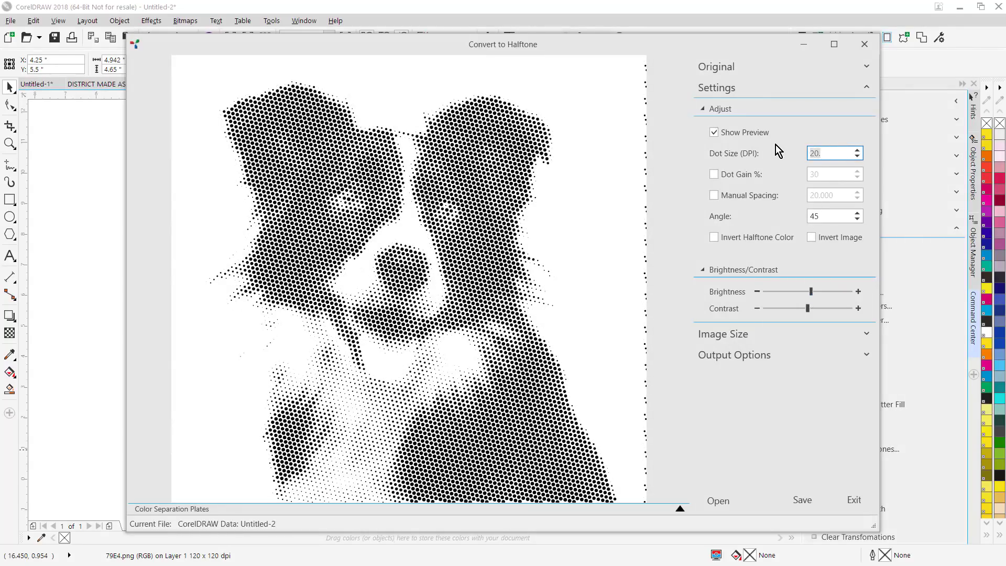
text(18.)
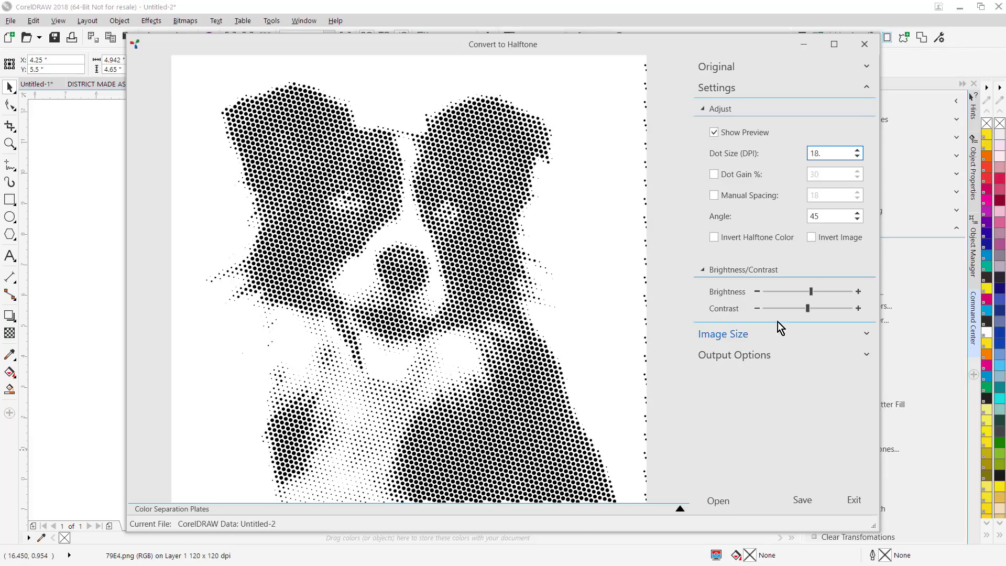
mouse_move(808, 310)
mouse_down()
mouse_move(800, 310)
mouse_move(812, 310)
mouse_up()
click(857, 150)
click(857, 150)
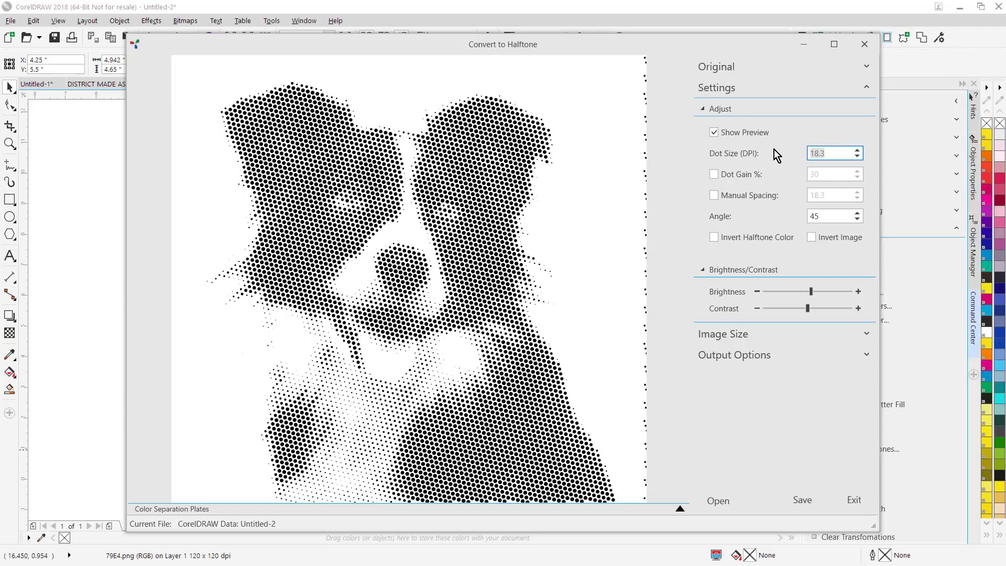
text(22.)
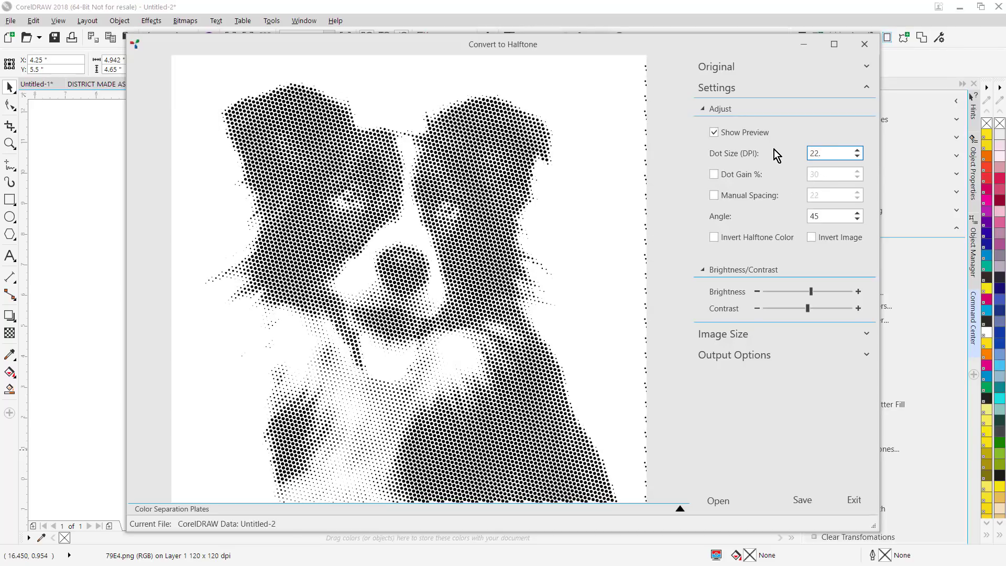
key(BackSpace)
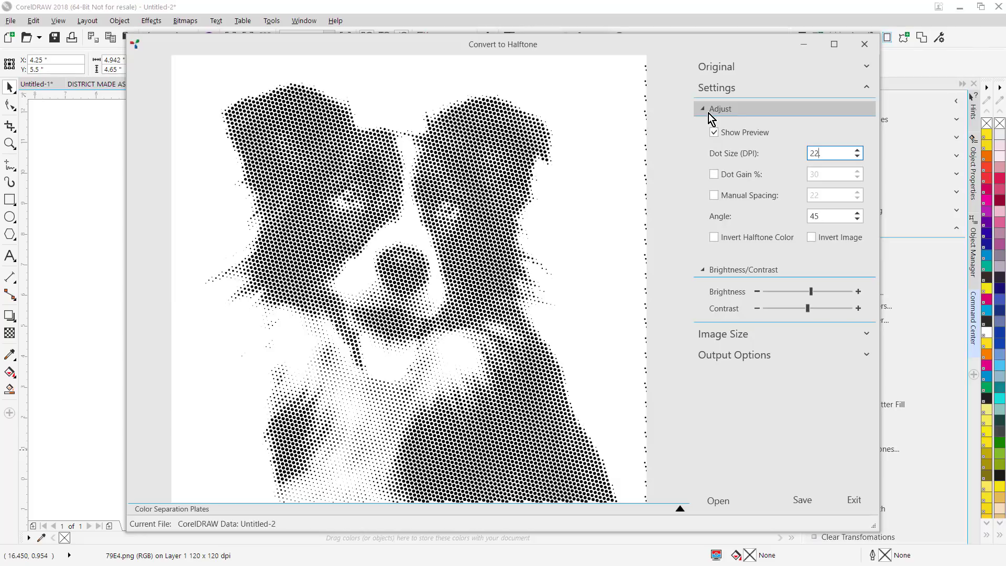
key(BackSpace)
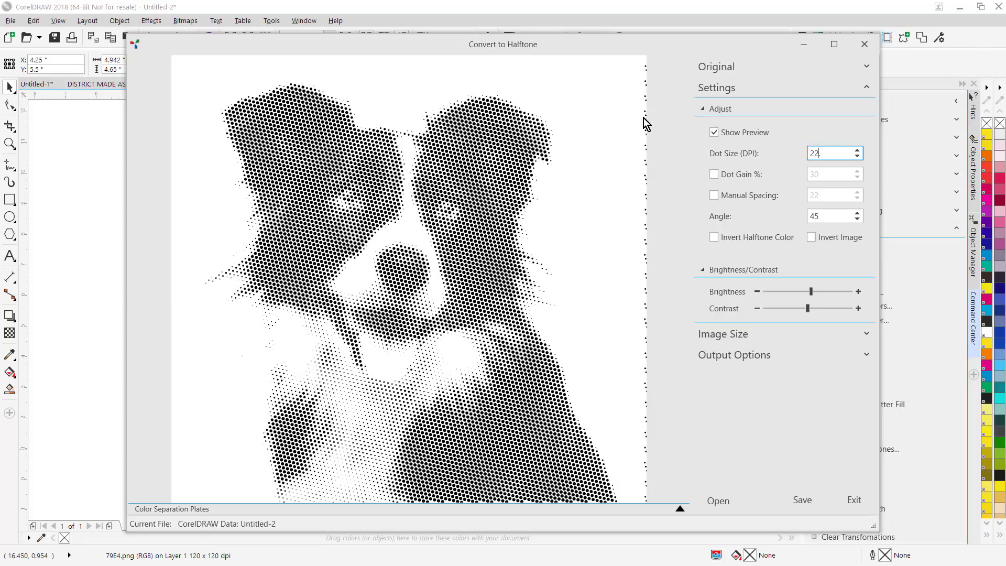
Save the halftone to the page and move it to the right of the original
click(808, 503)
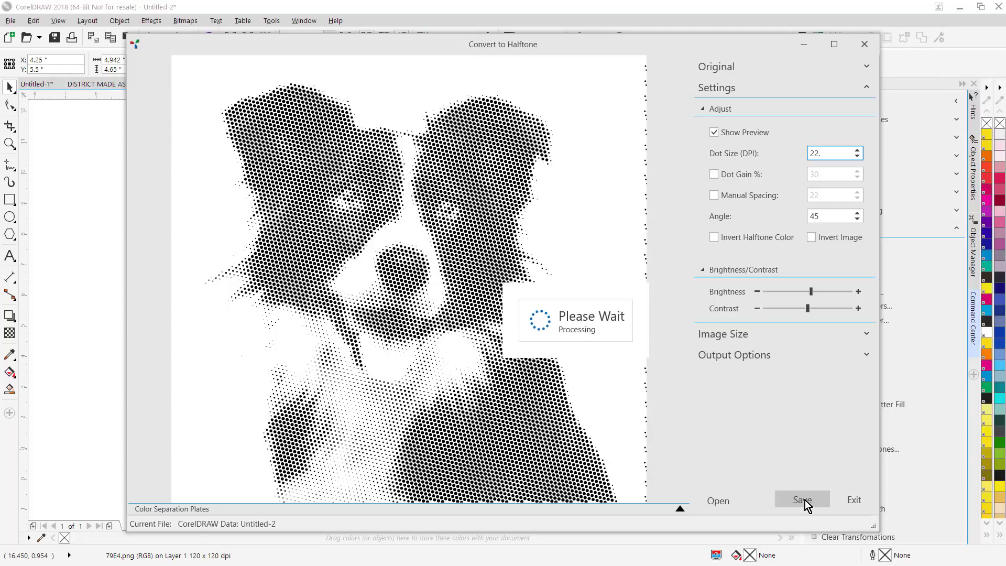
click(854, 500)
drag(412, 295, 630, 303)
Drop the halftone dog beside the original, then review the word cloud's excluded words and font options
drag(627, 300, 627, 299)
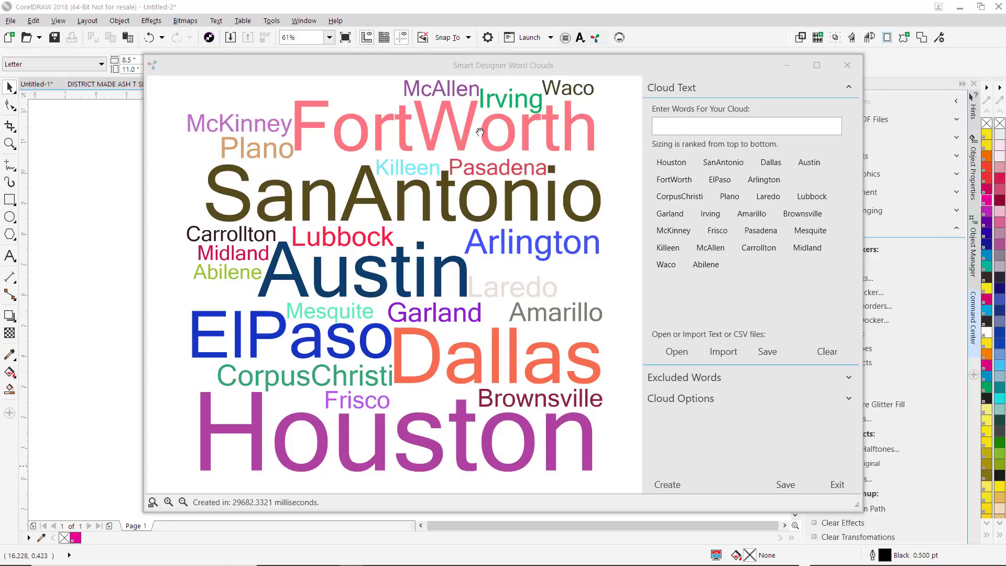
click(846, 379)
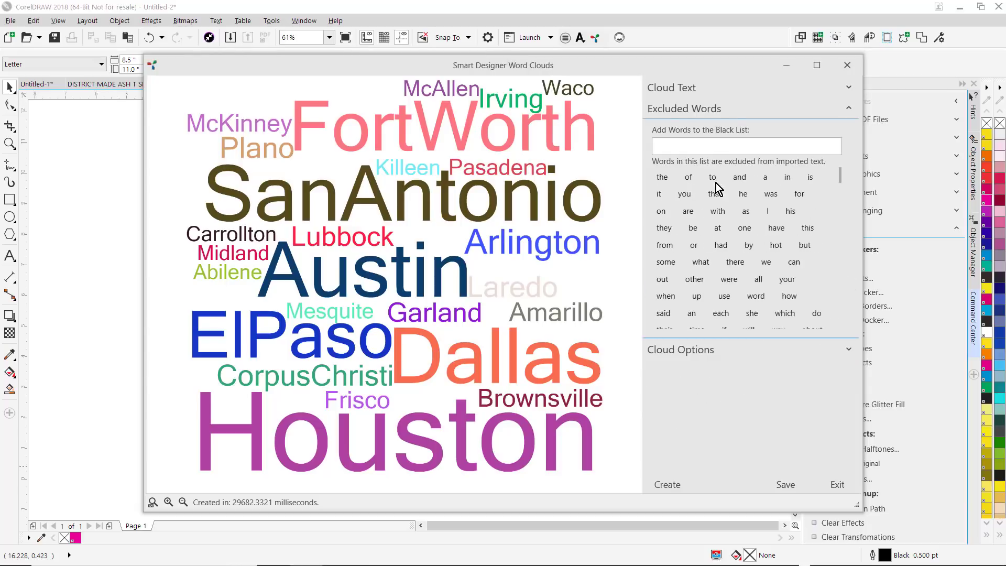
click(848, 349)
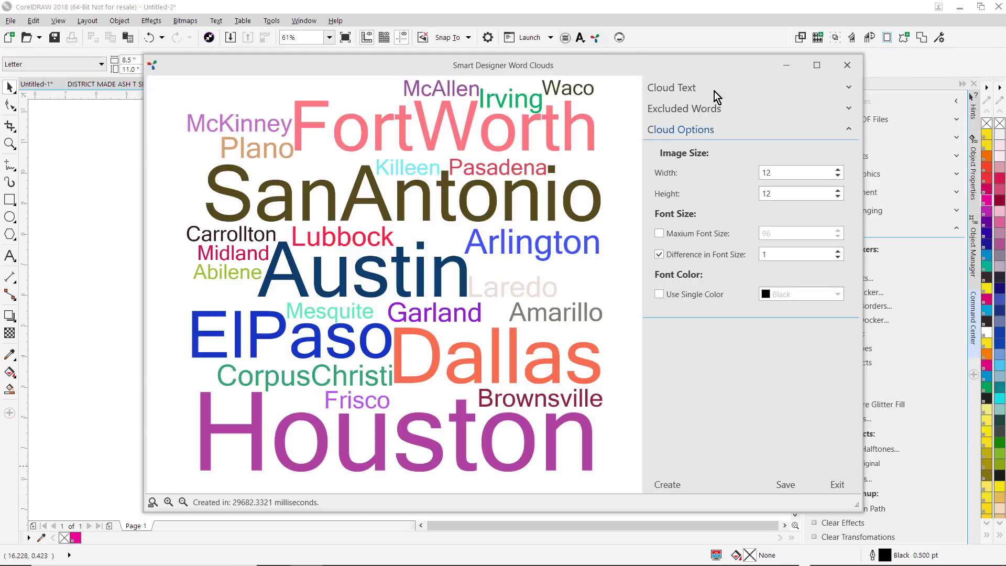
Place the Texas city word cloud on the page and scale it down to 57.9%
click(787, 485)
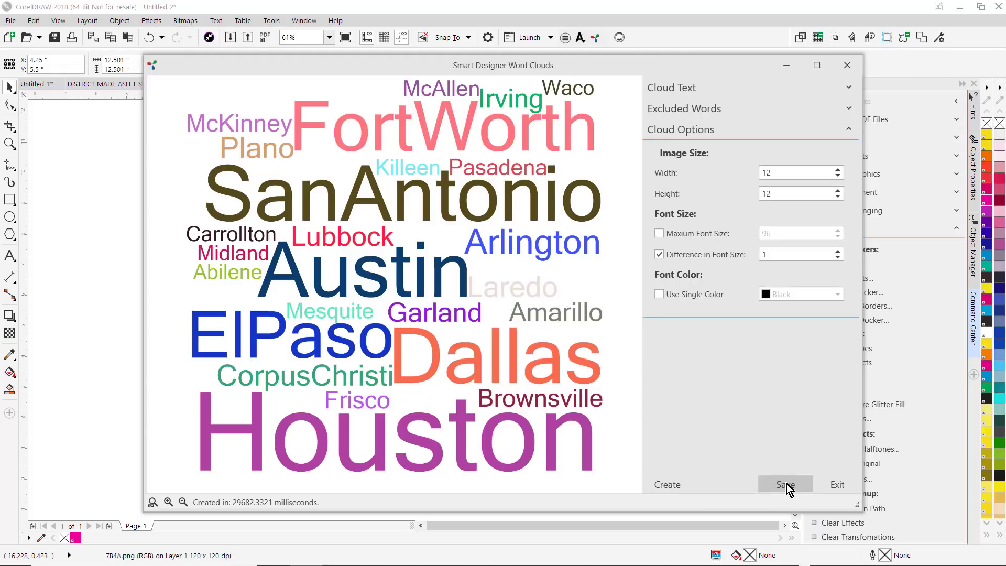
click(837, 487)
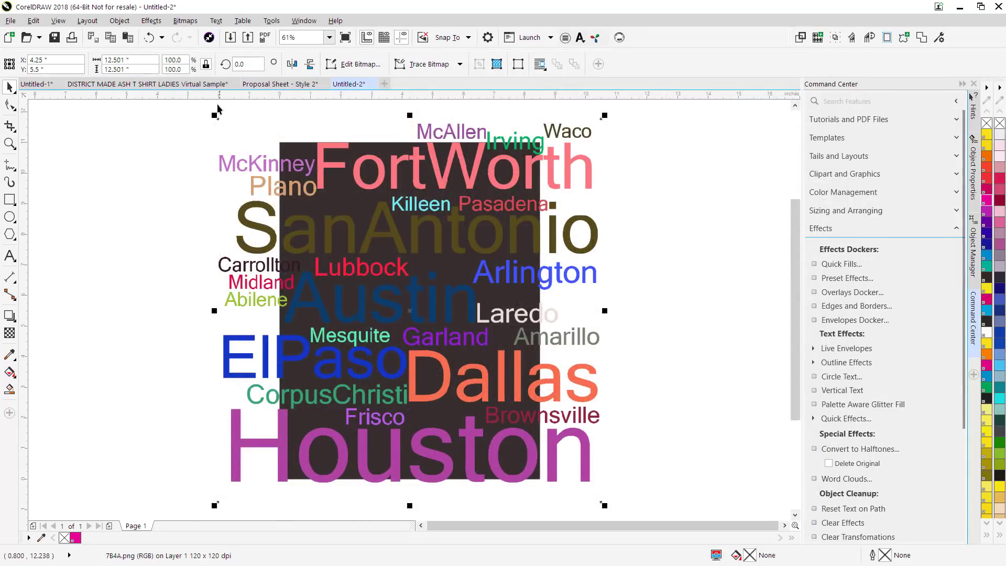
drag(216, 115, 292, 167)
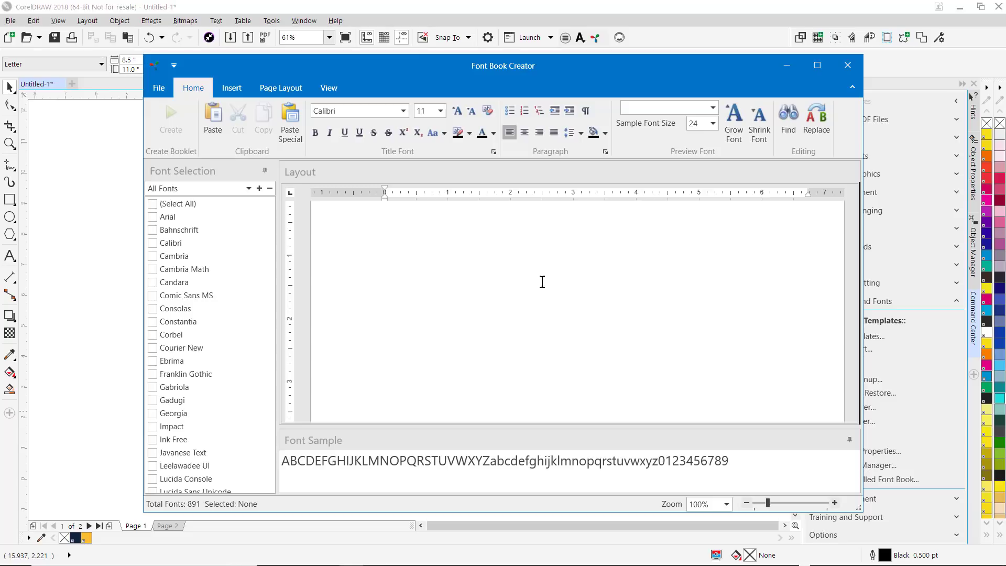
From All Fonts, check Arial, Bahnschrift, Calibri, Cambria through Comic Sans MS and create the booklet
click(249, 188)
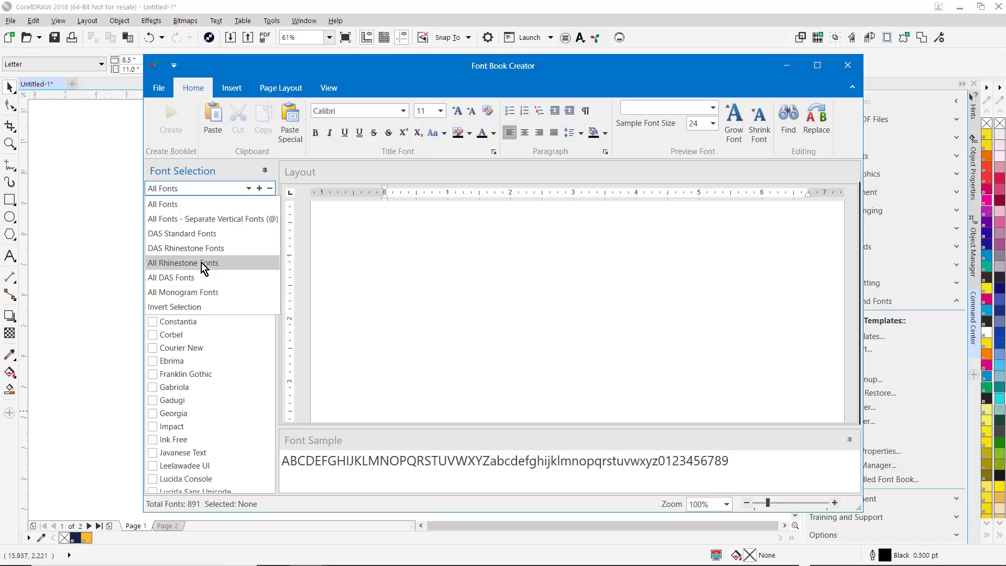
click(172, 204)
click(152, 217)
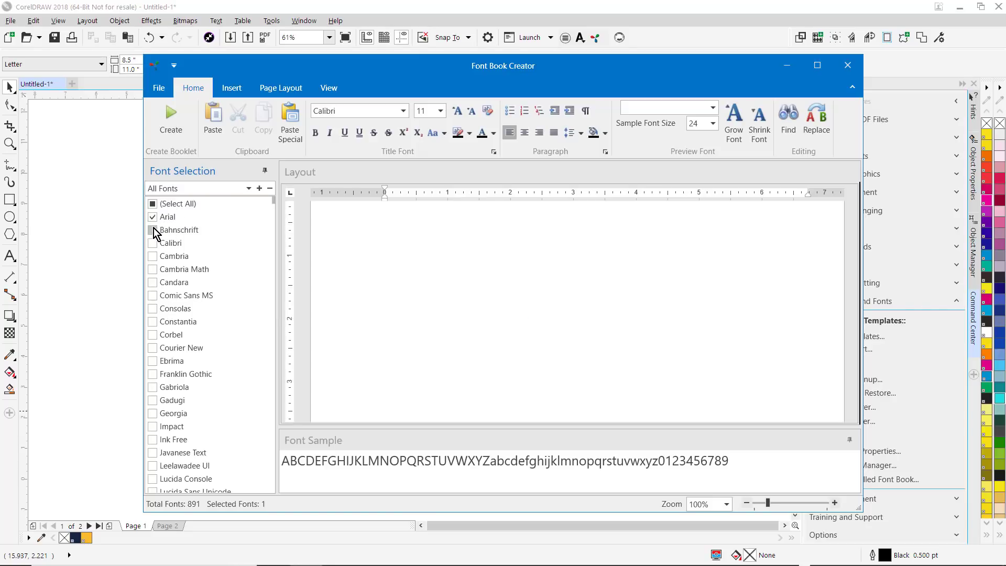
click(153, 230)
click(153, 243)
click(154, 257)
click(155, 284)
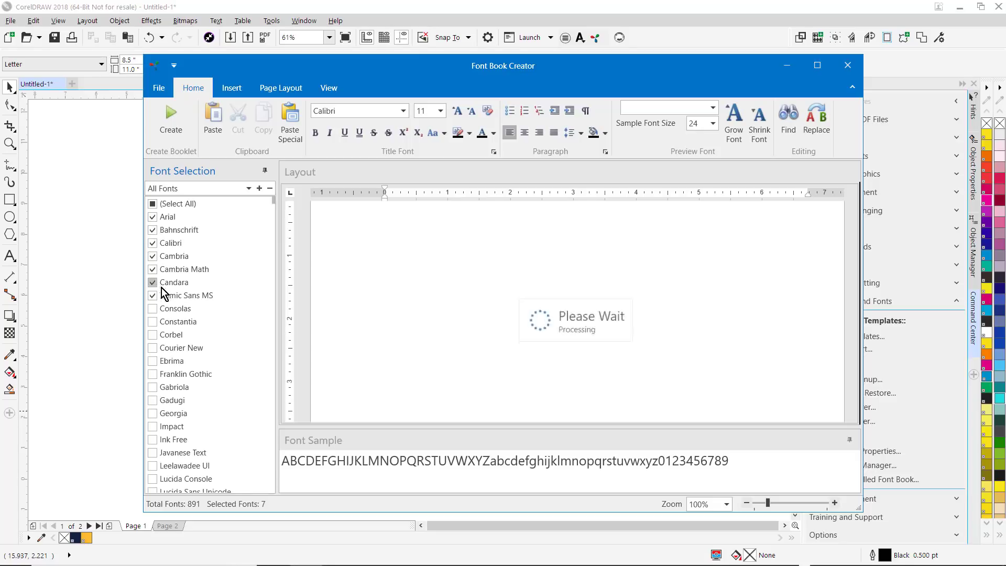
click(171, 116)
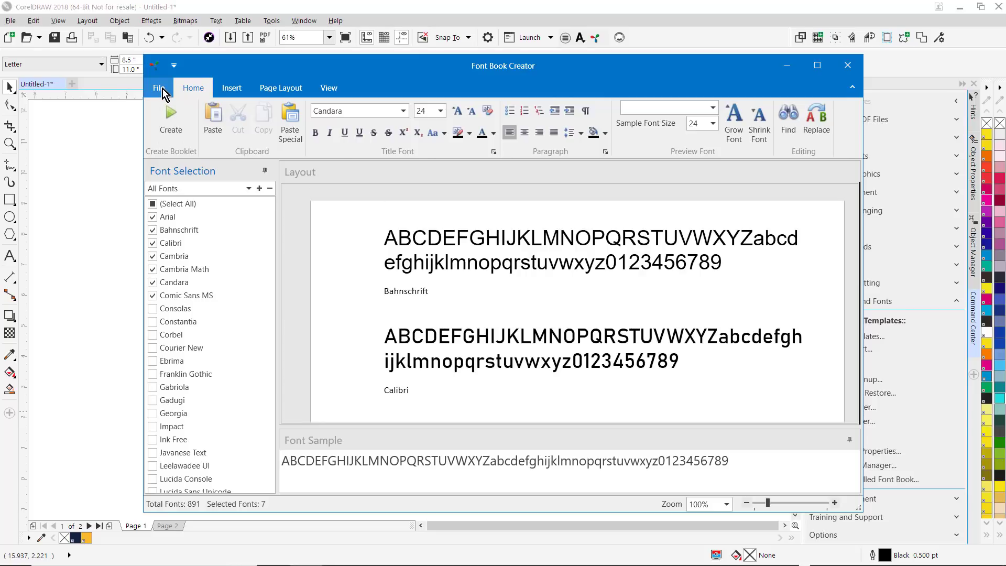
click(162, 89)
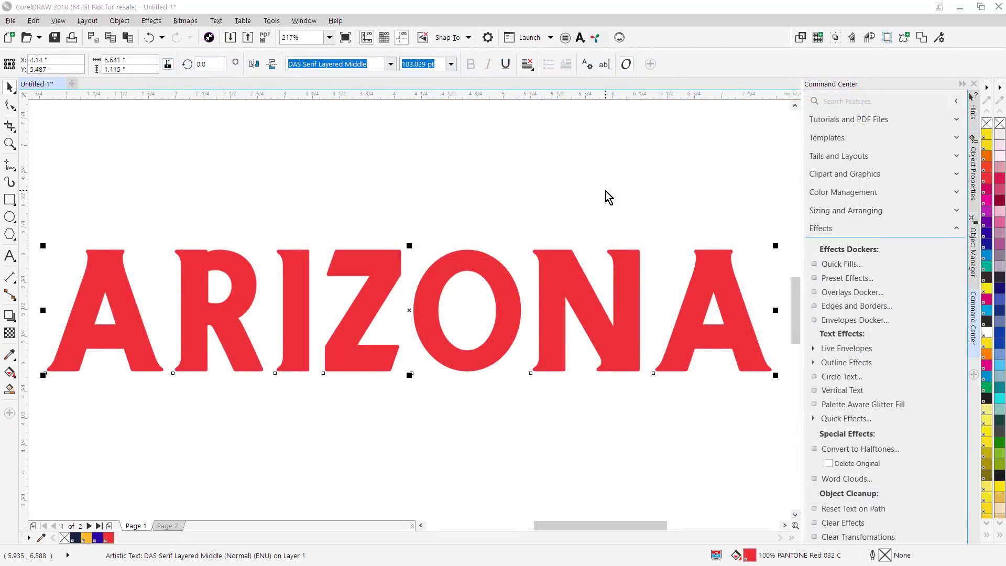
Apply a Both live envelope to ARIZONA with 60% arch and 9% angle
click(814, 349)
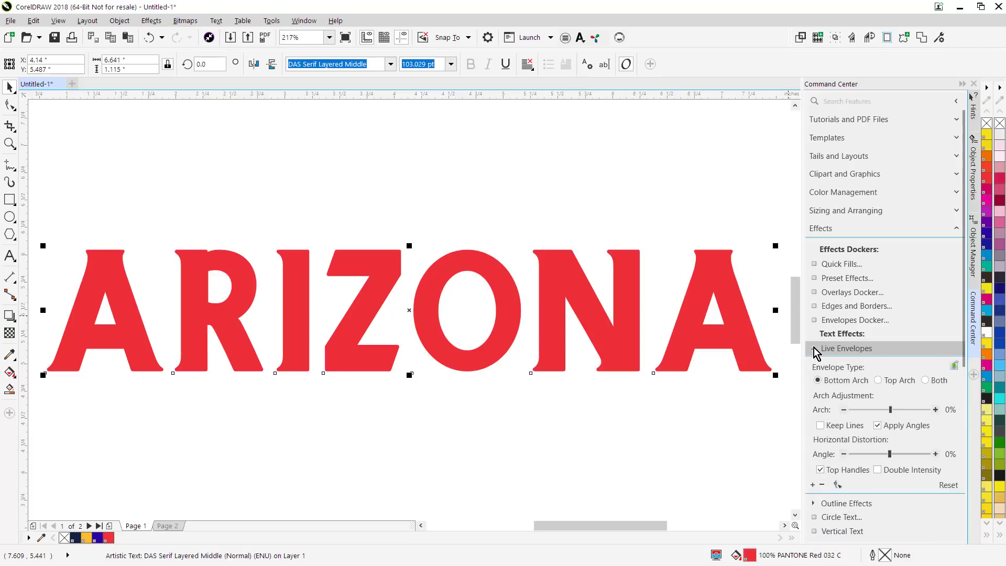
drag(888, 410, 914, 411)
click(878, 380)
click(925, 380)
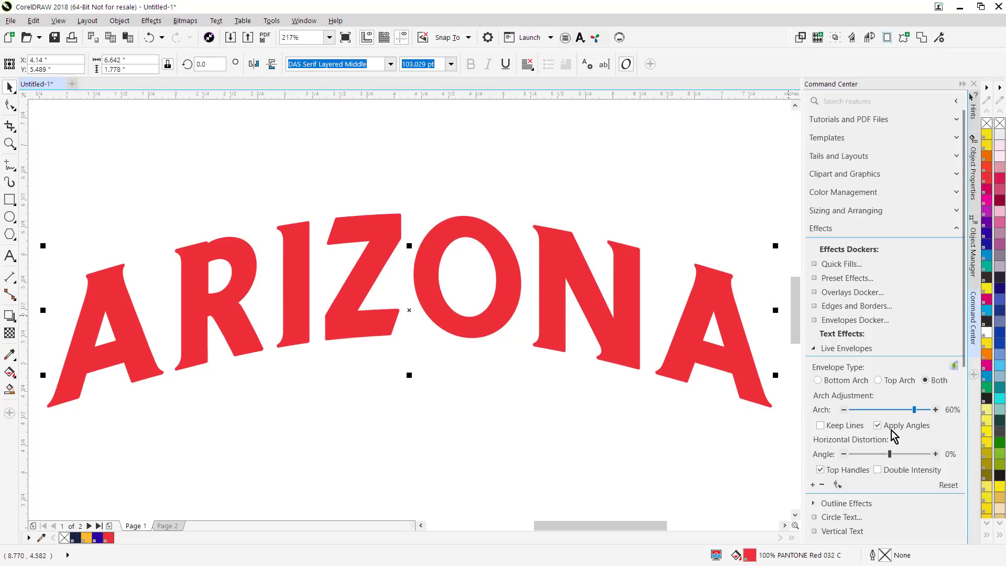
drag(890, 455, 896, 457)
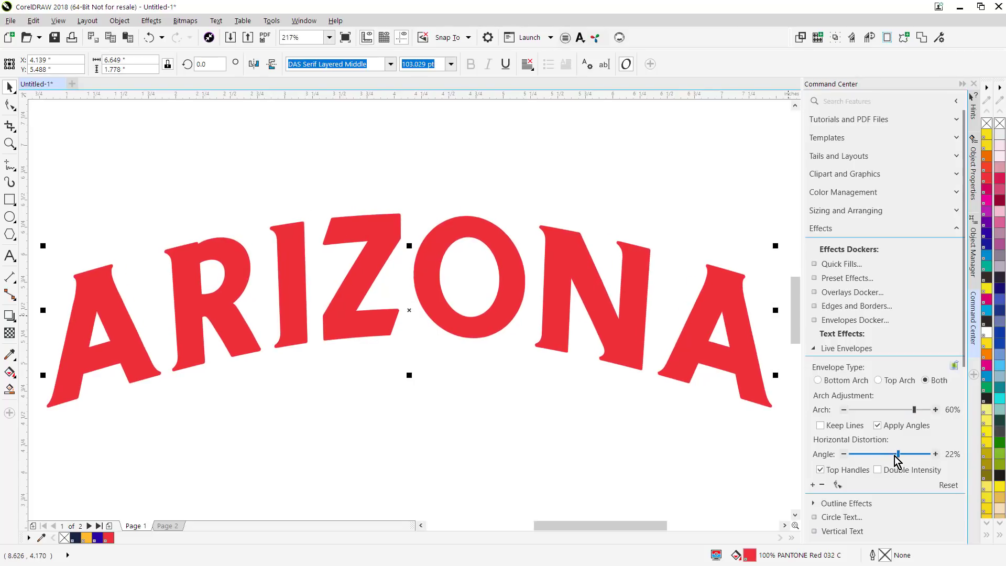
click(814, 348)
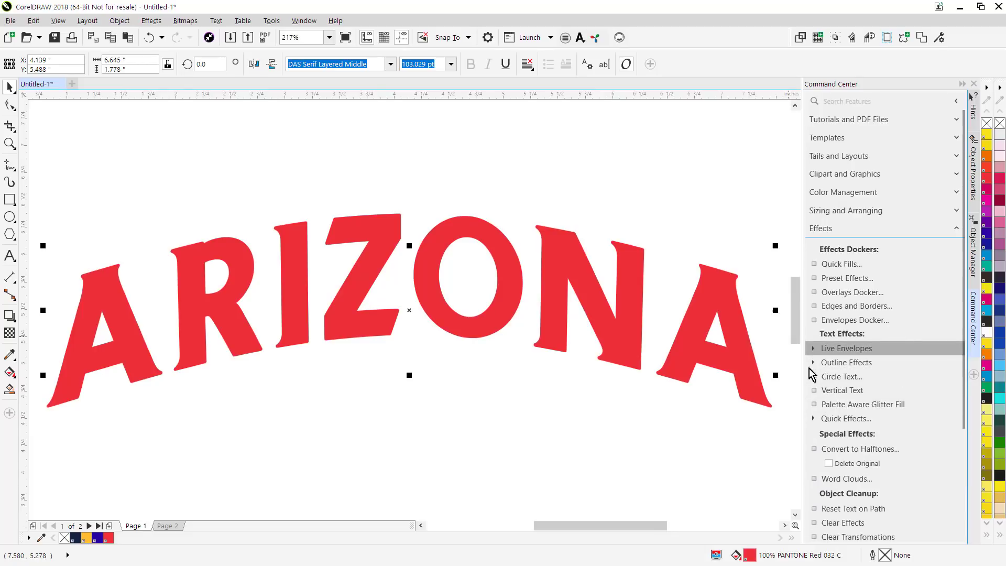
Browse the Print outline styles and the full outline style gallery
click(813, 363)
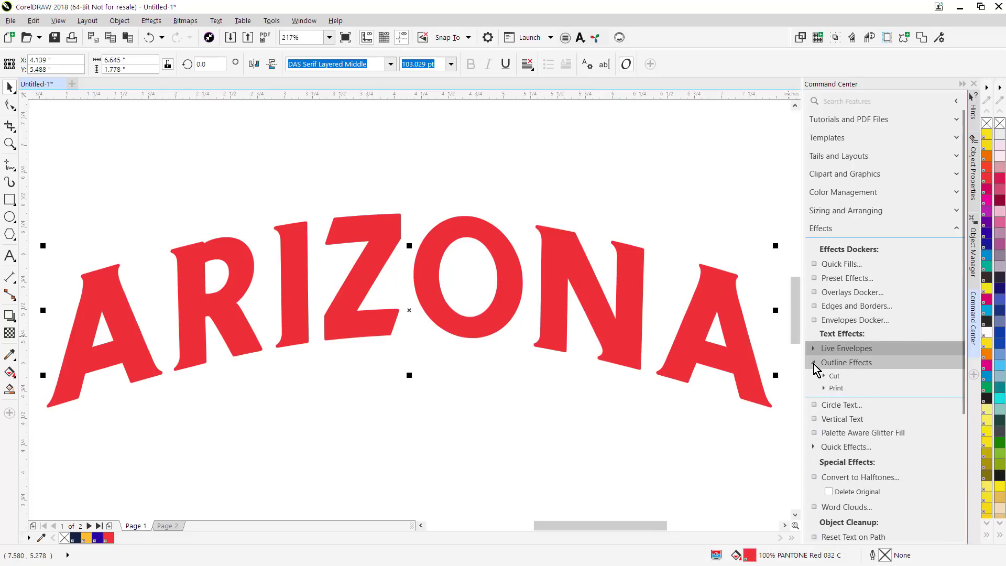
click(824, 388)
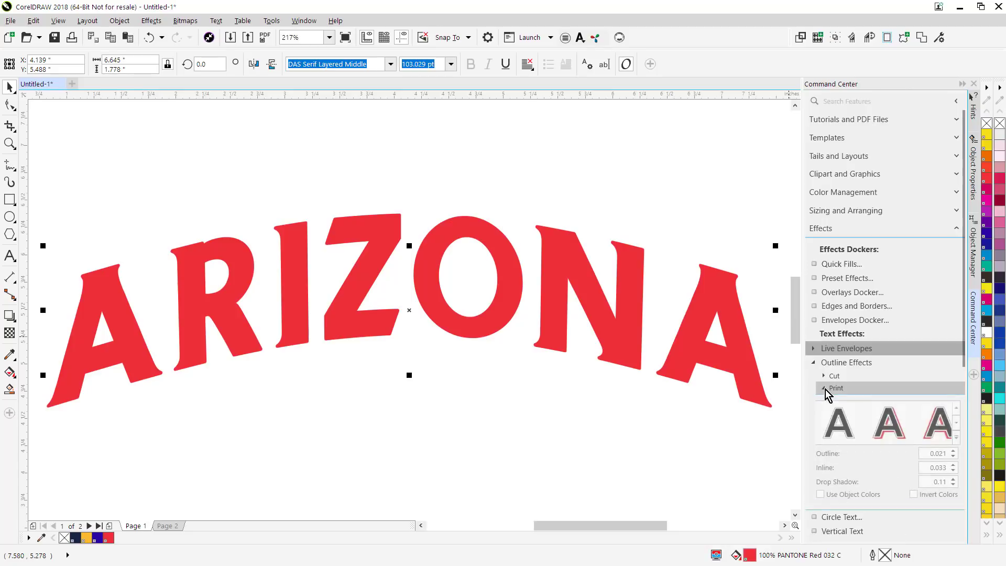
click(956, 437)
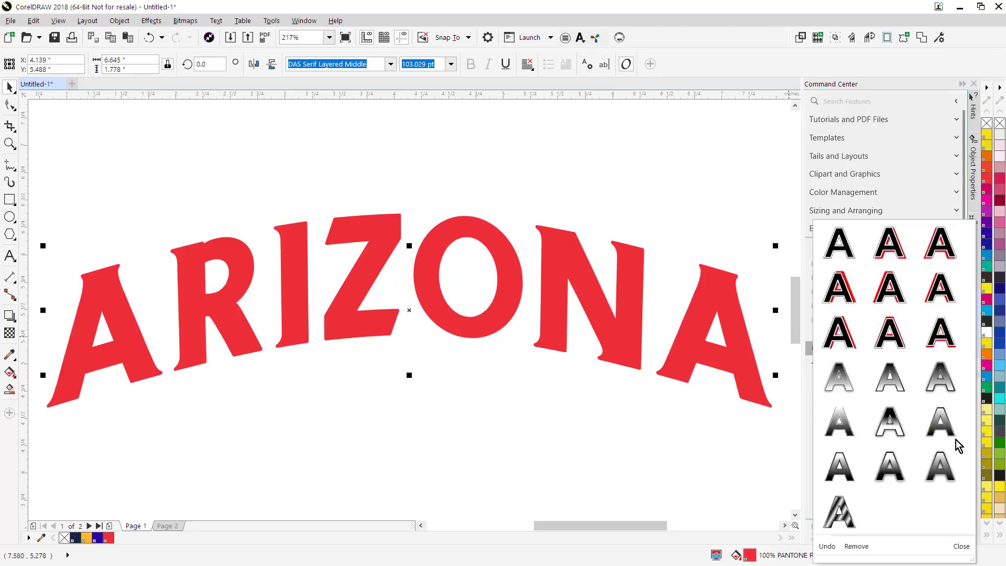
click(718, 155)
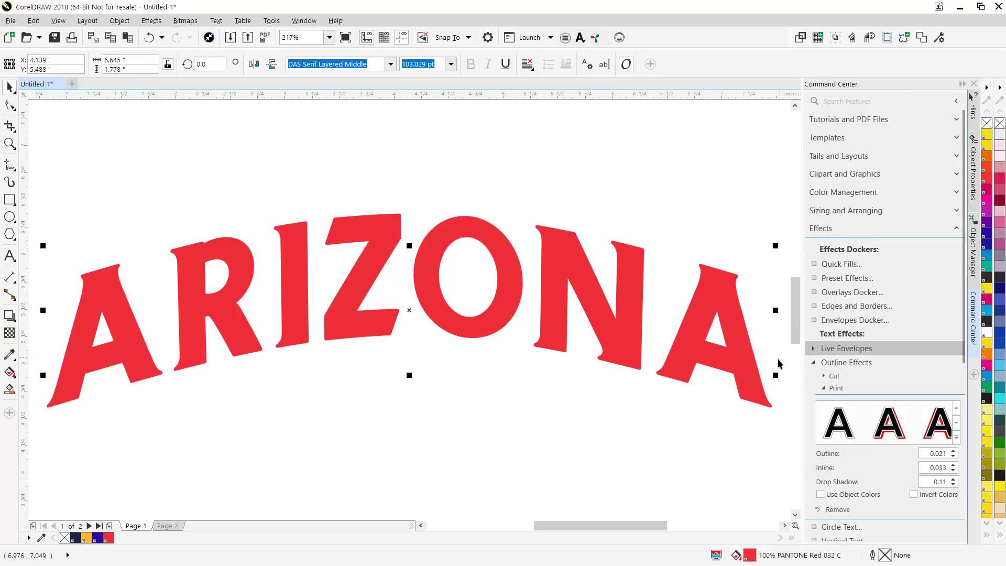
click(731, 276)
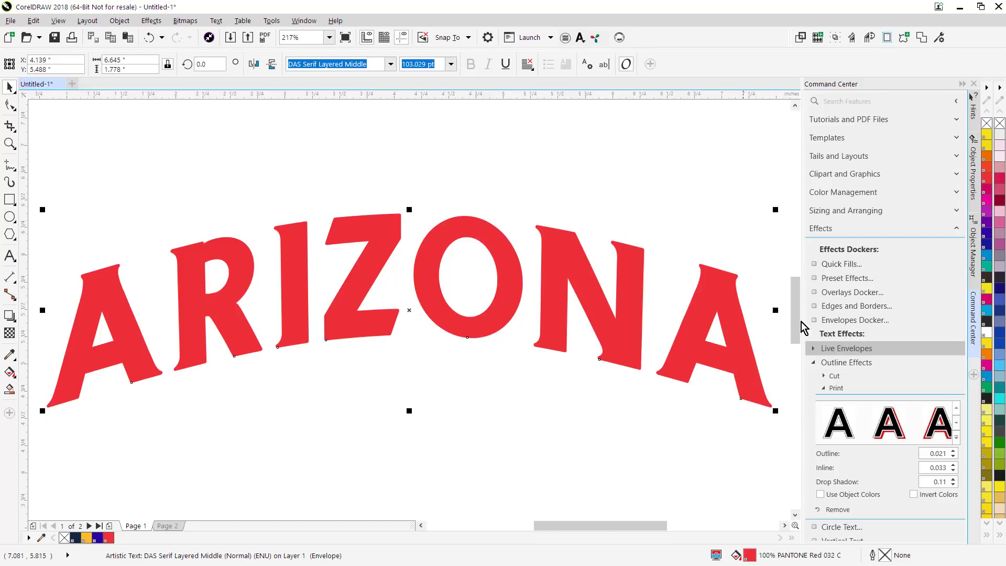
Apply the Cut Double Outline Drop Right style with Inline knockout colour to ARIZONA
click(823, 376)
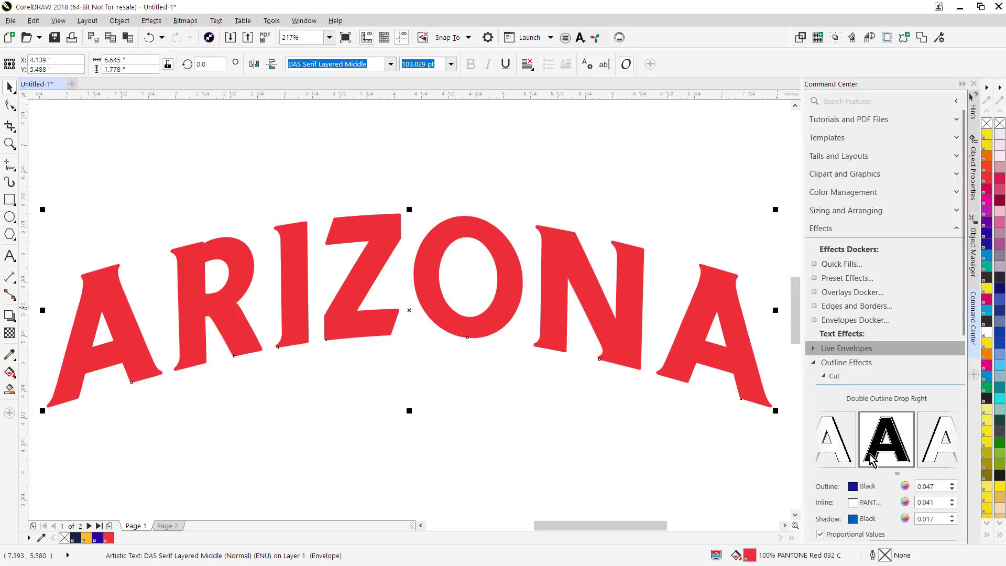
scroll(893, 519, down, 1)
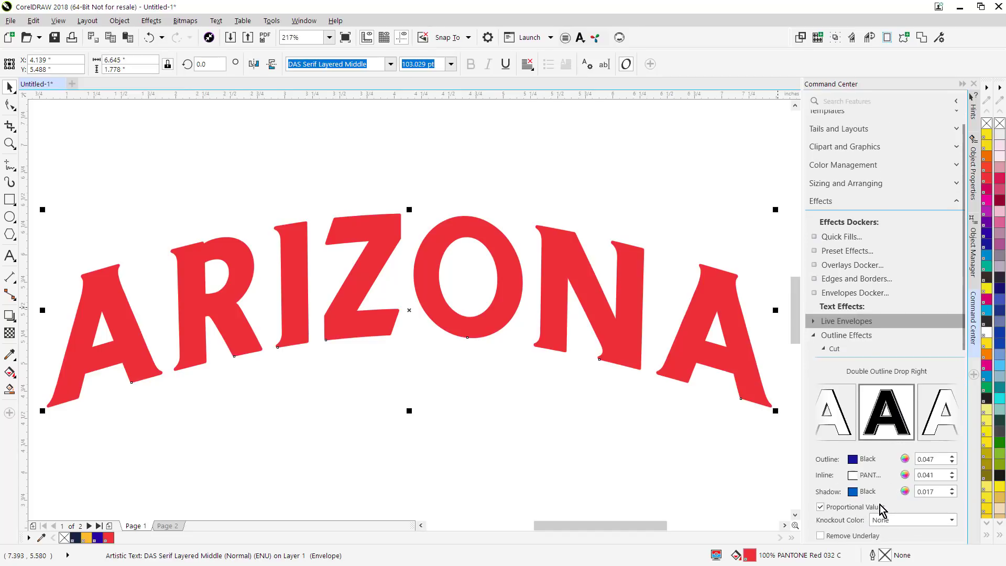
scroll(879, 505, down, 1)
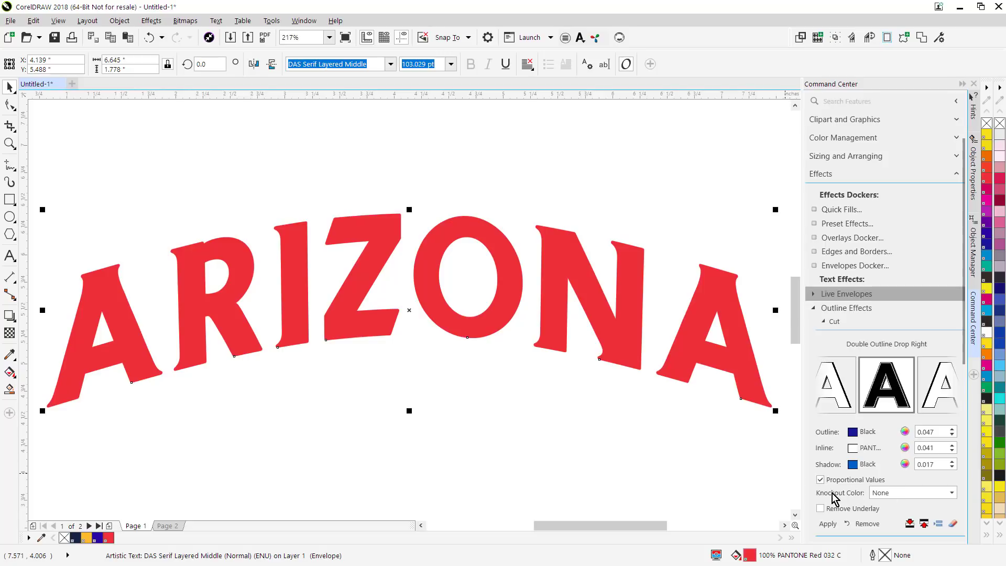
click(951, 494)
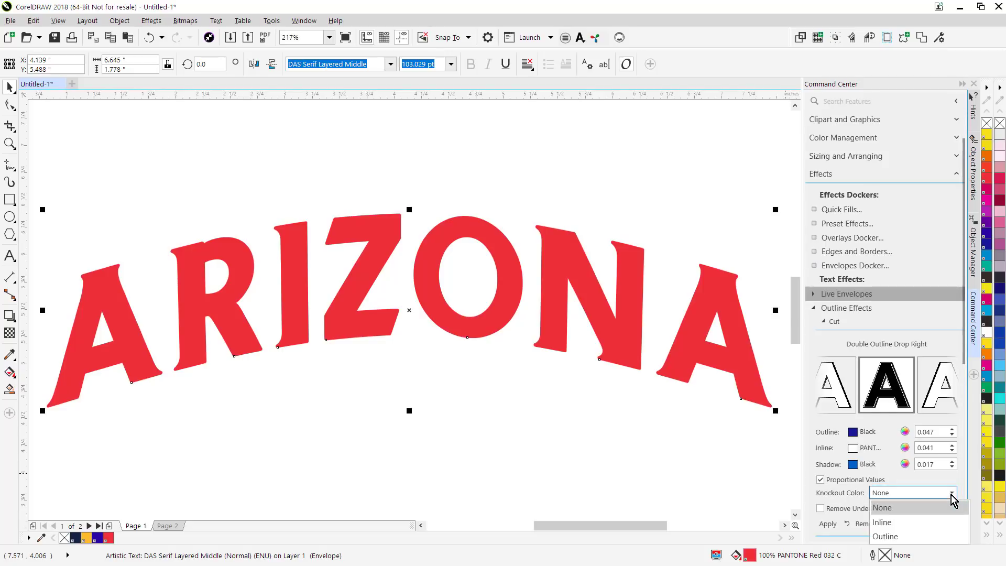
click(883, 523)
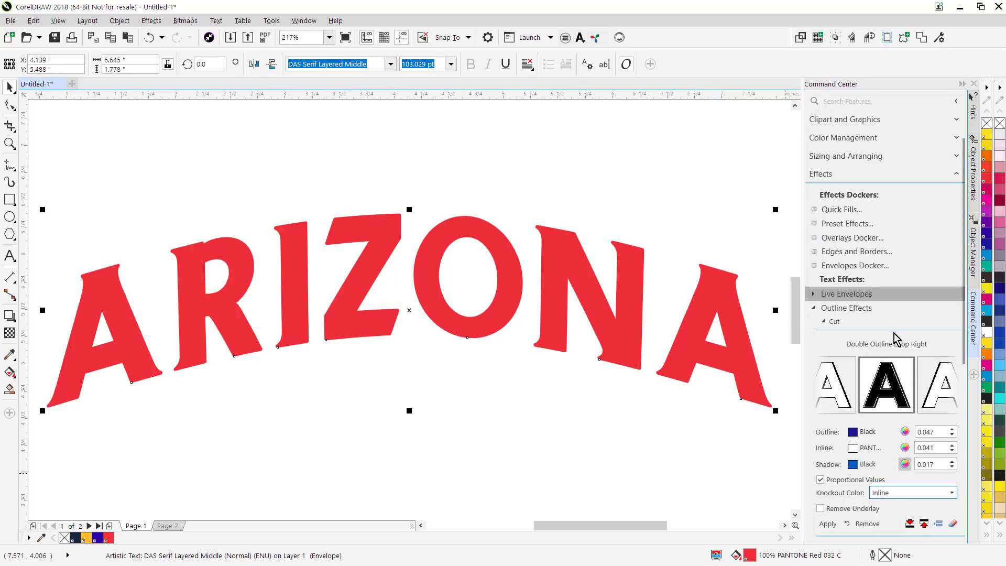
click(827, 523)
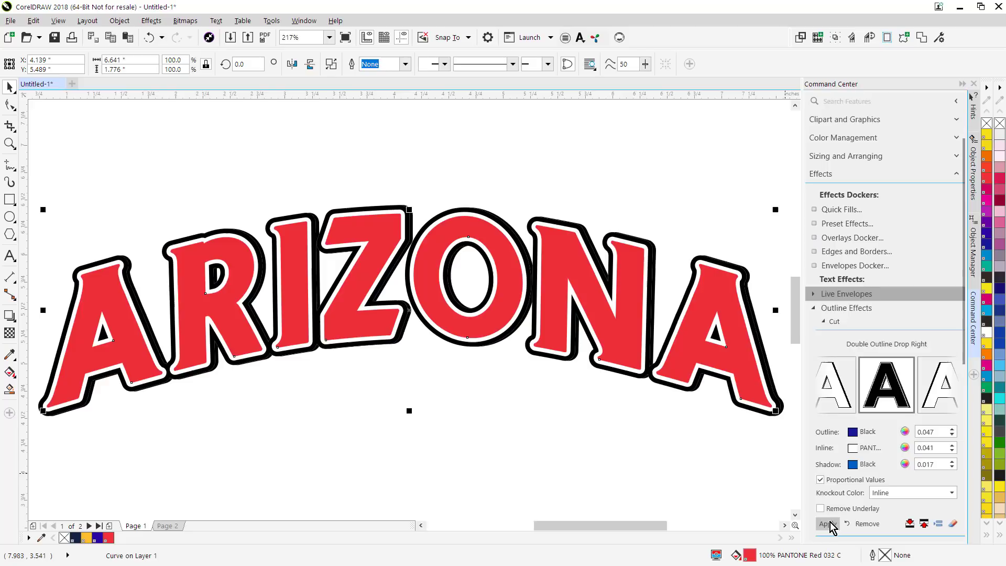
Deselect ARIZONA, then try and cancel moving its drop shadow
click(505, 135)
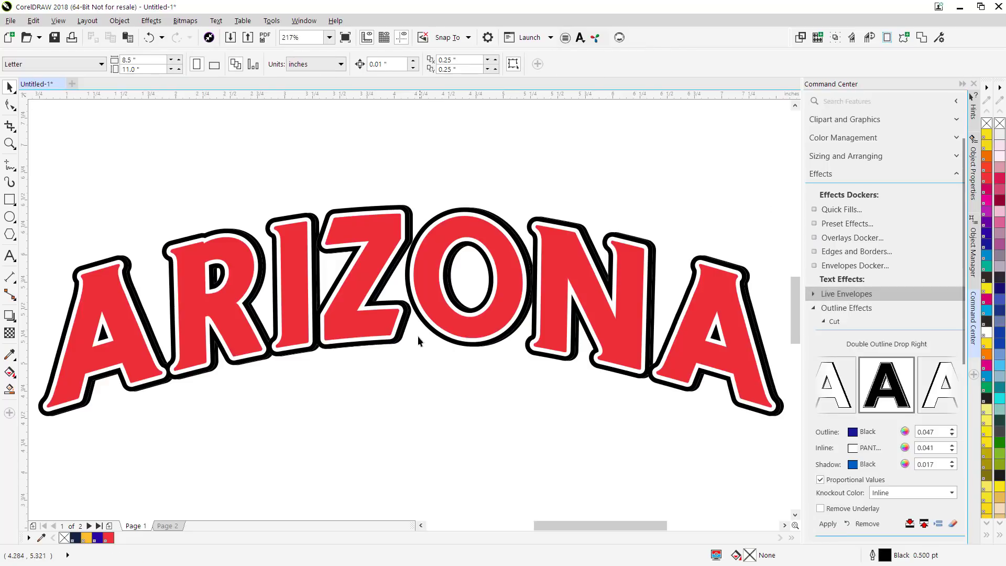
drag(399, 343, 422, 391)
key(Escape)
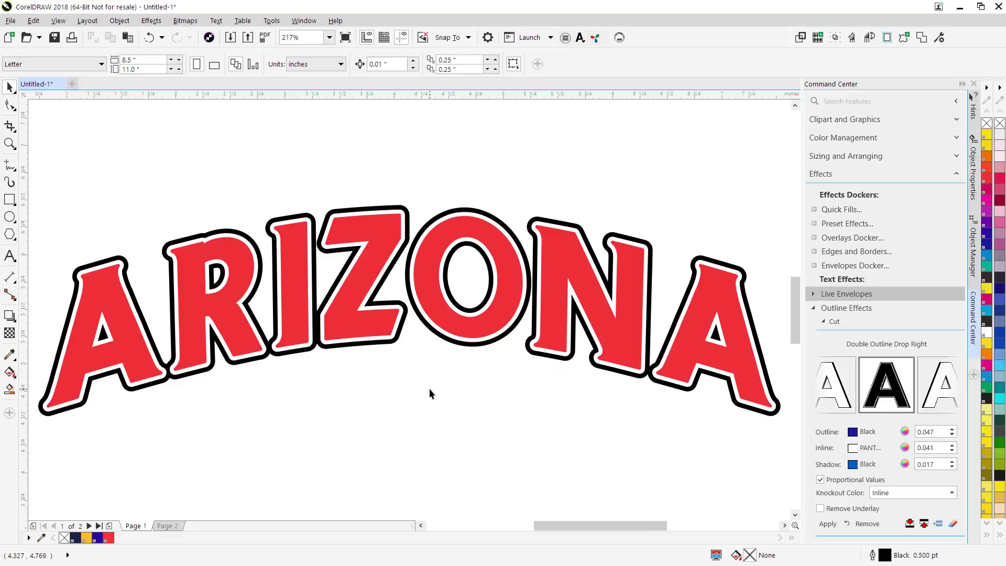
Select ARIZONA with its shadow, colour it purple and apply Palette Aware Glitter Fill
key(ctrl+a)
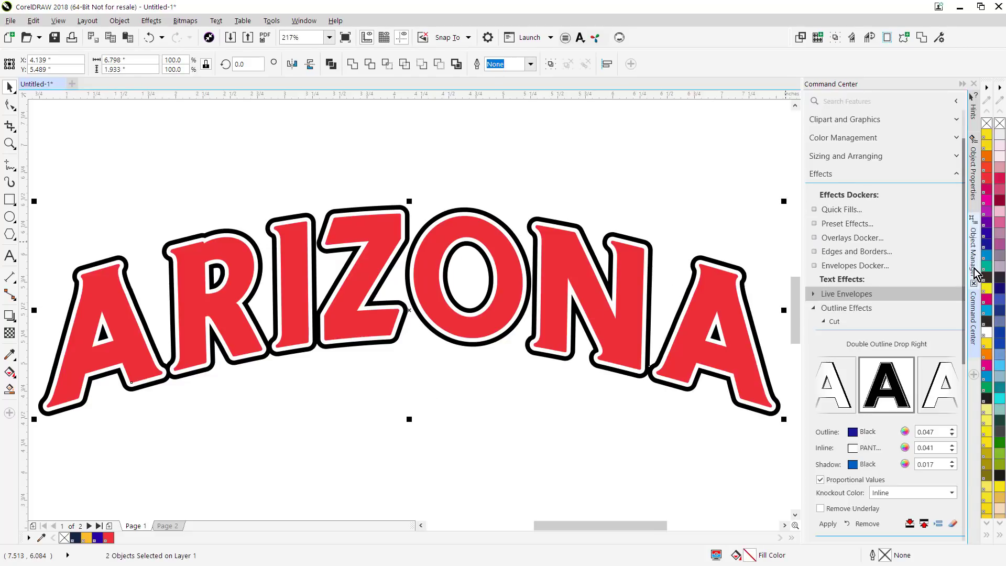
click(986, 222)
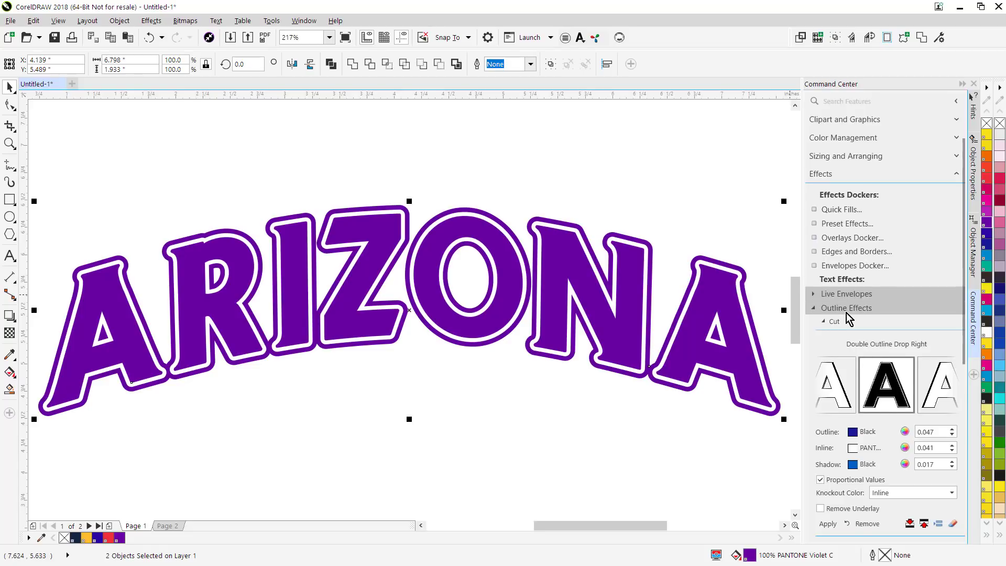
scroll(861, 307, down, 5)
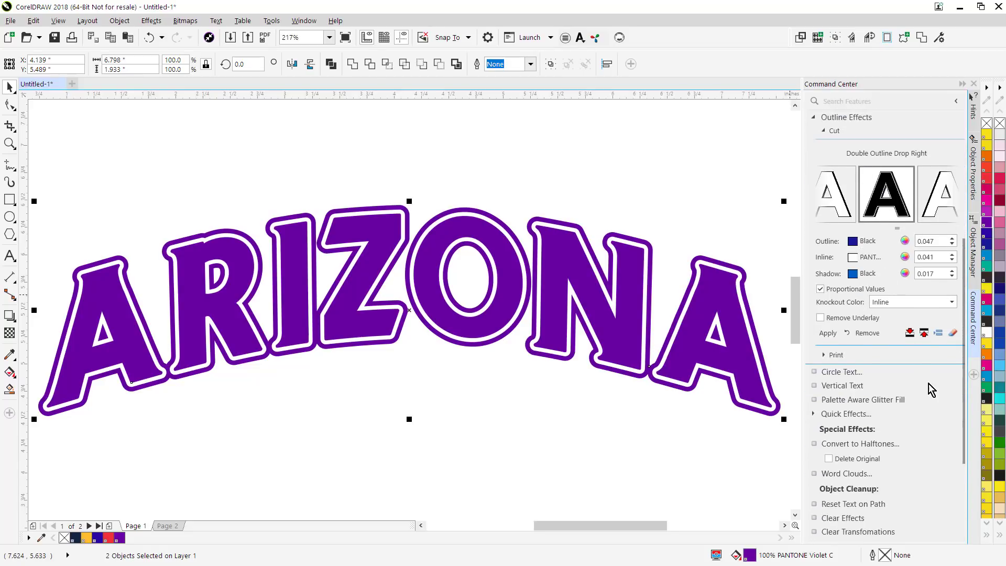
click(893, 399)
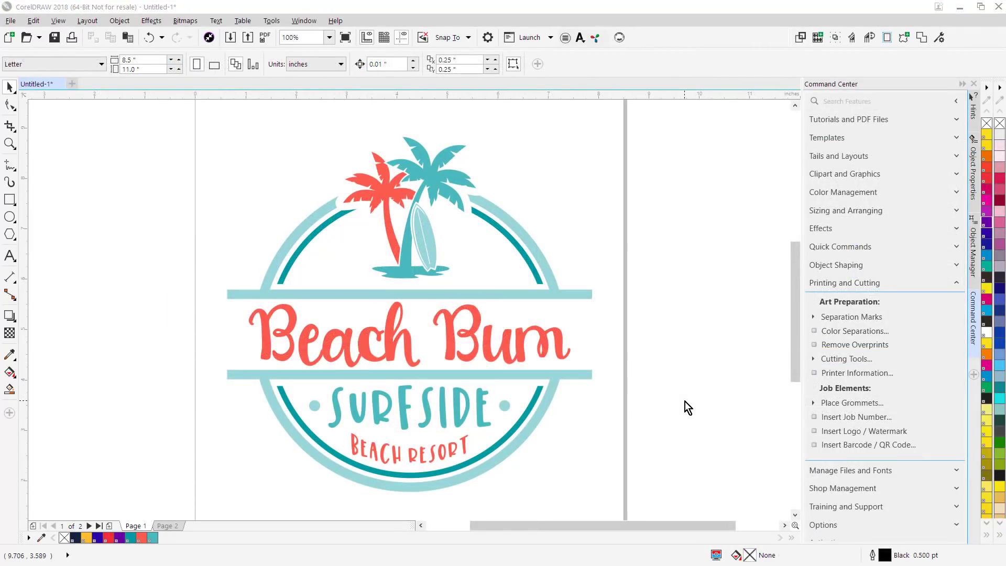
Open the Color Separations docker's Halftone Wizard after glancing at the Flash Base settings
click(837, 334)
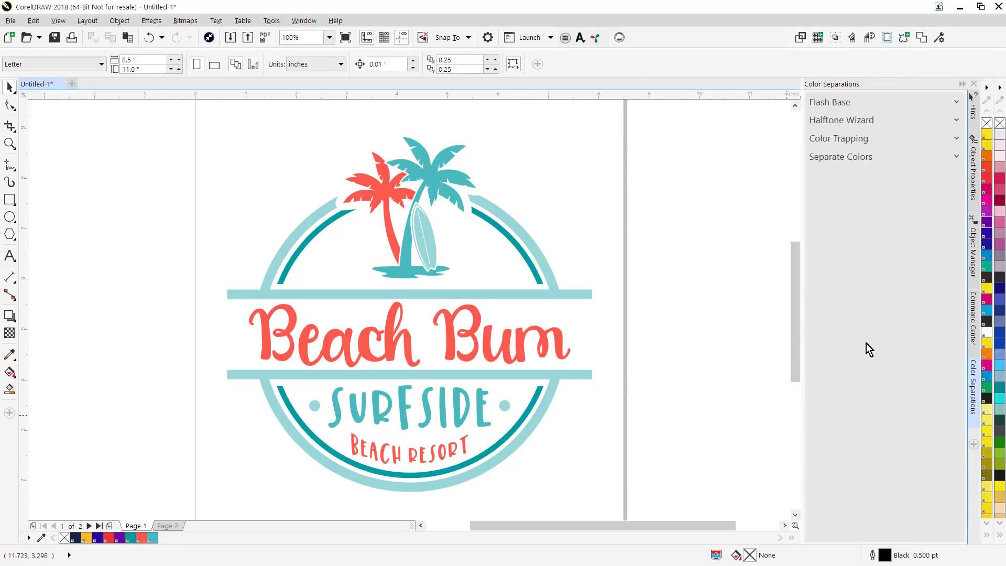
click(955, 102)
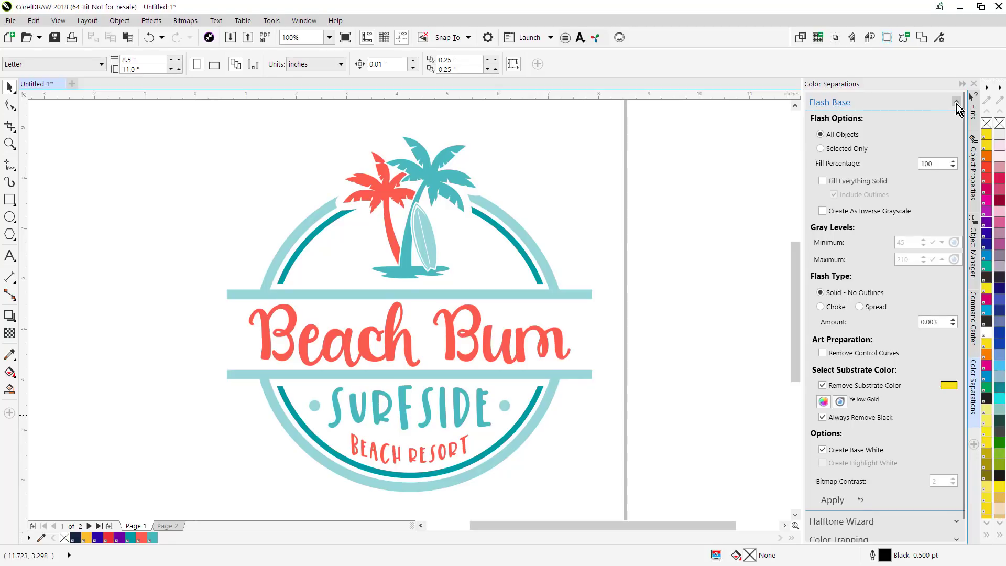
click(956, 103)
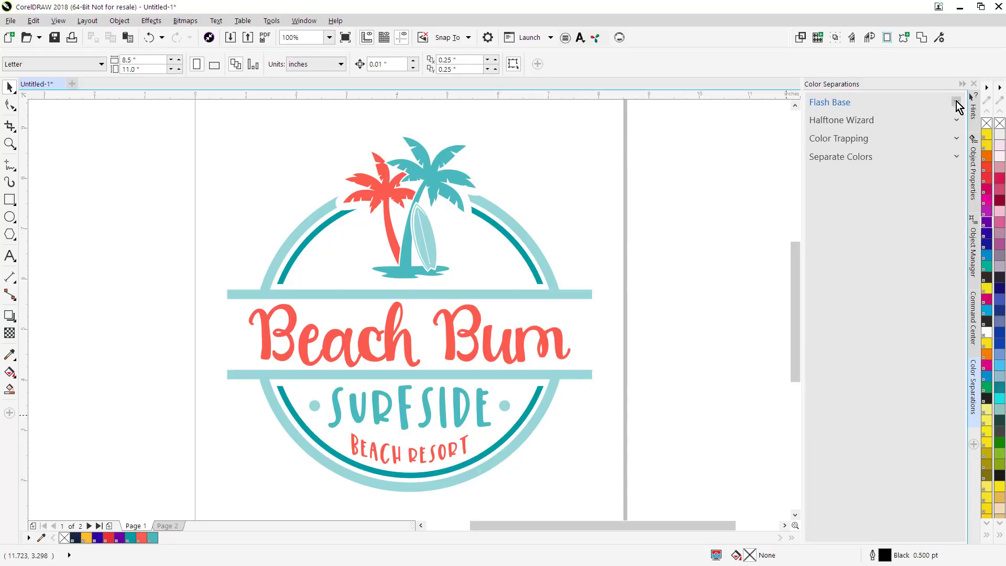
click(955, 120)
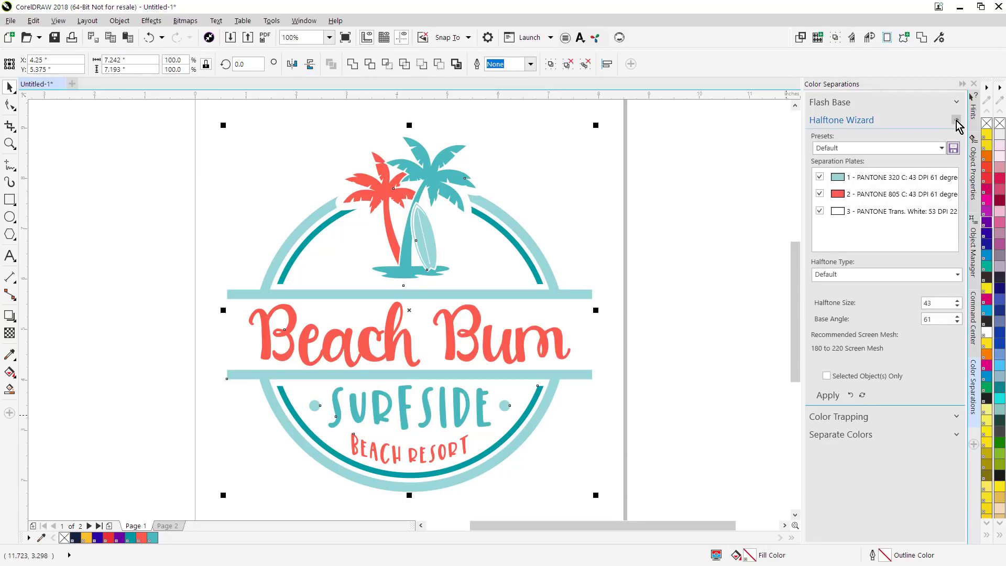
Exclude the PANTONE 805 C and Trans. White plates and choose the light-garments under-base preset
click(819, 194)
click(819, 211)
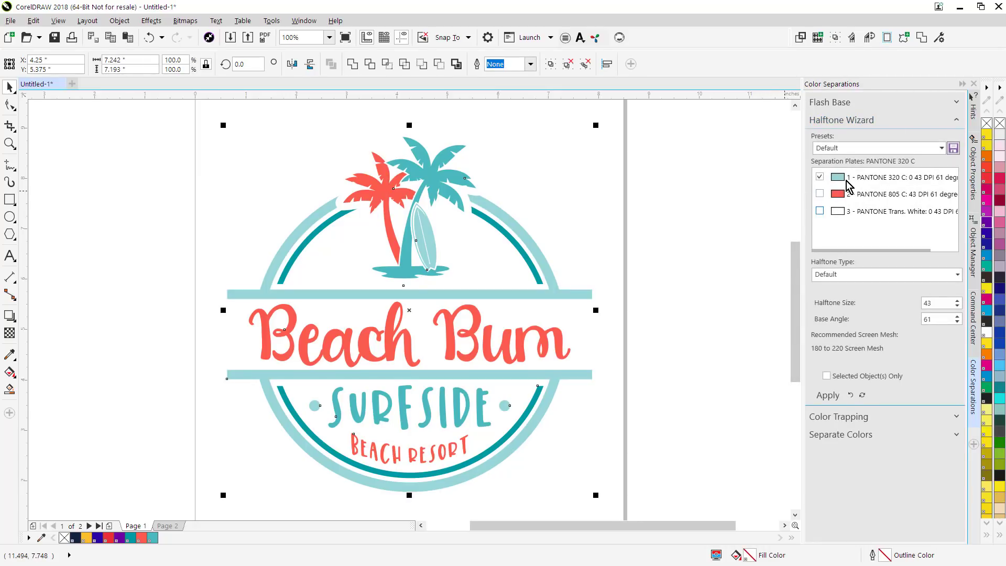
click(941, 147)
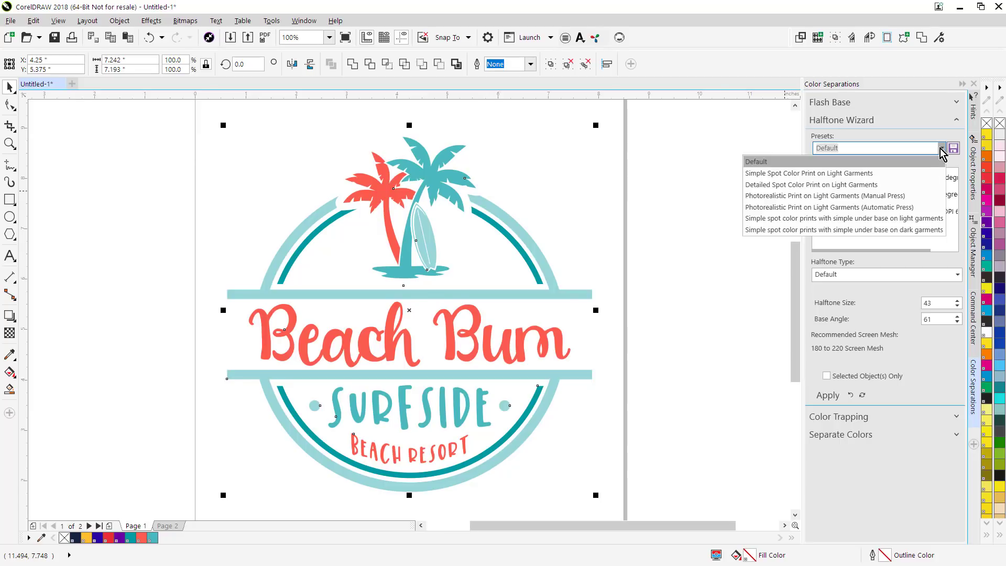
click(818, 218)
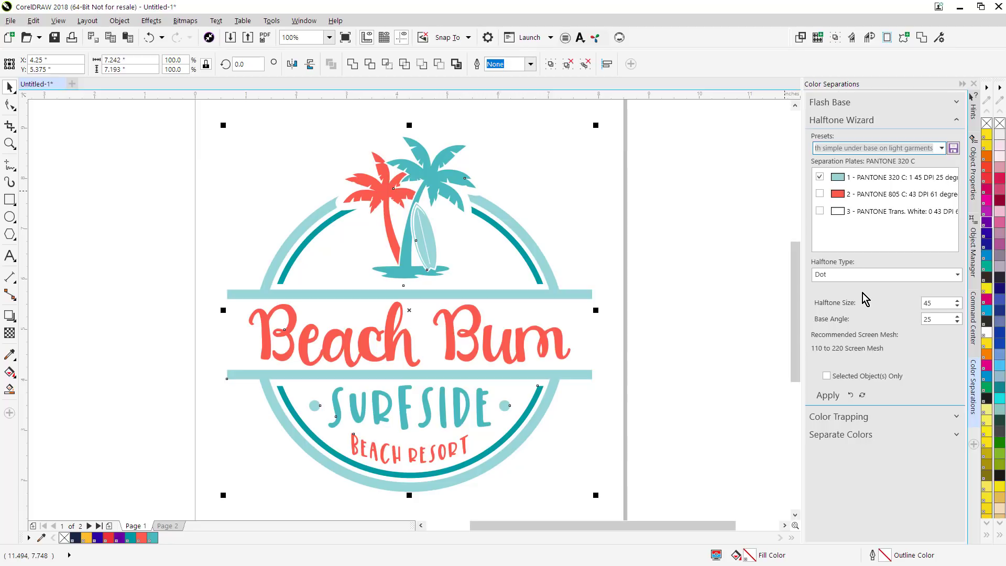
Generate the Beach Bum logo separations and review the PANTONE 320 C, 805 C and white pages
click(956, 437)
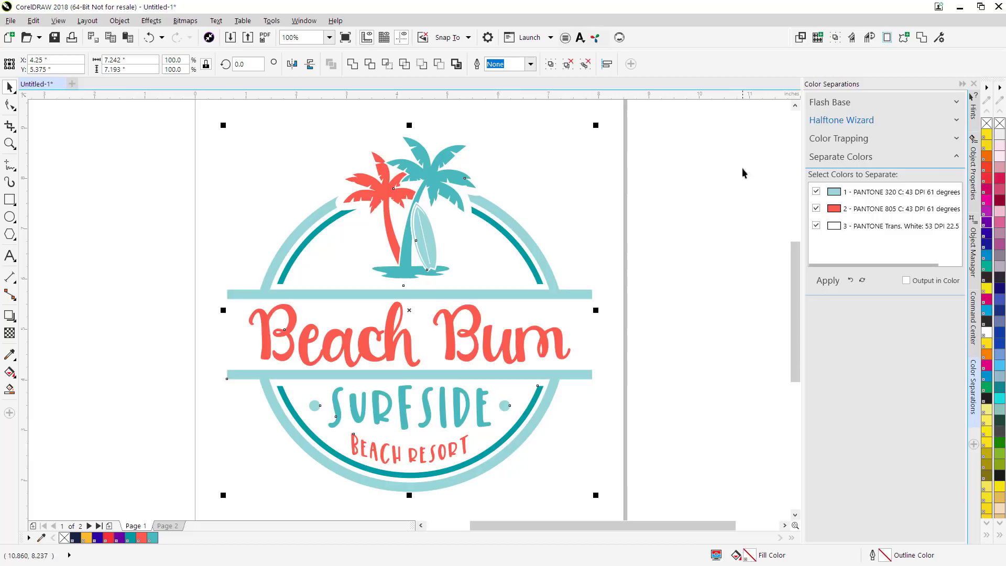
click(828, 281)
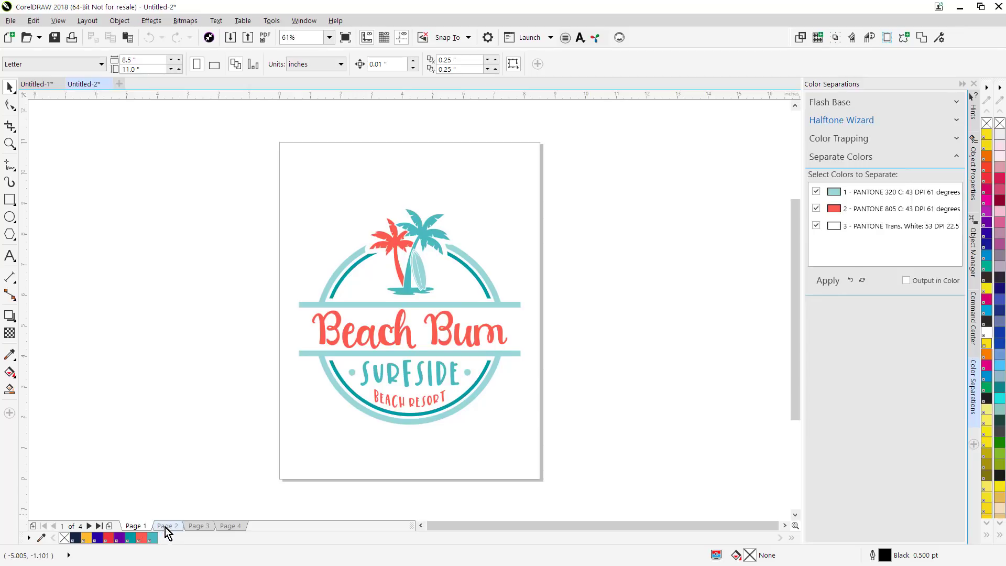
click(167, 526)
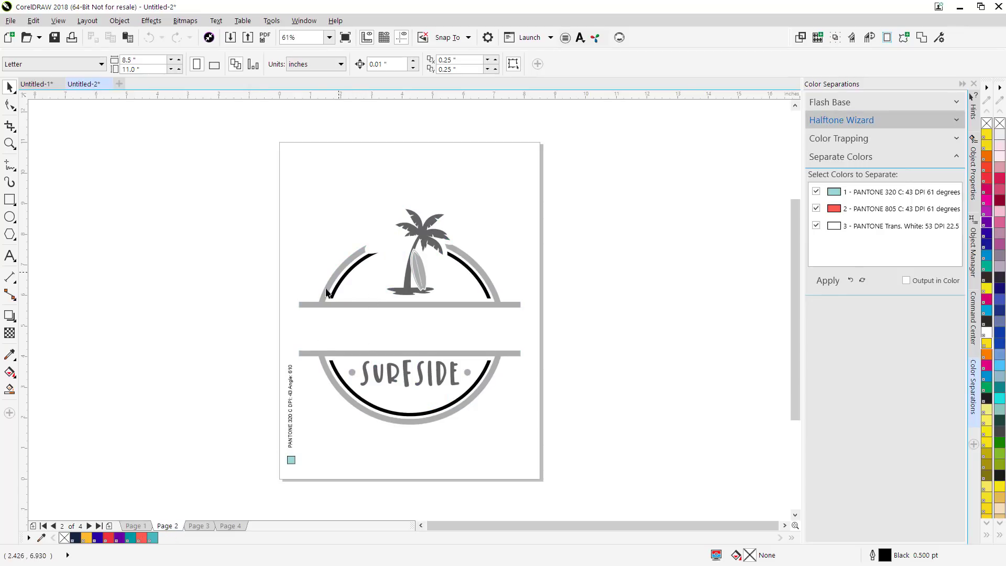
click(204, 525)
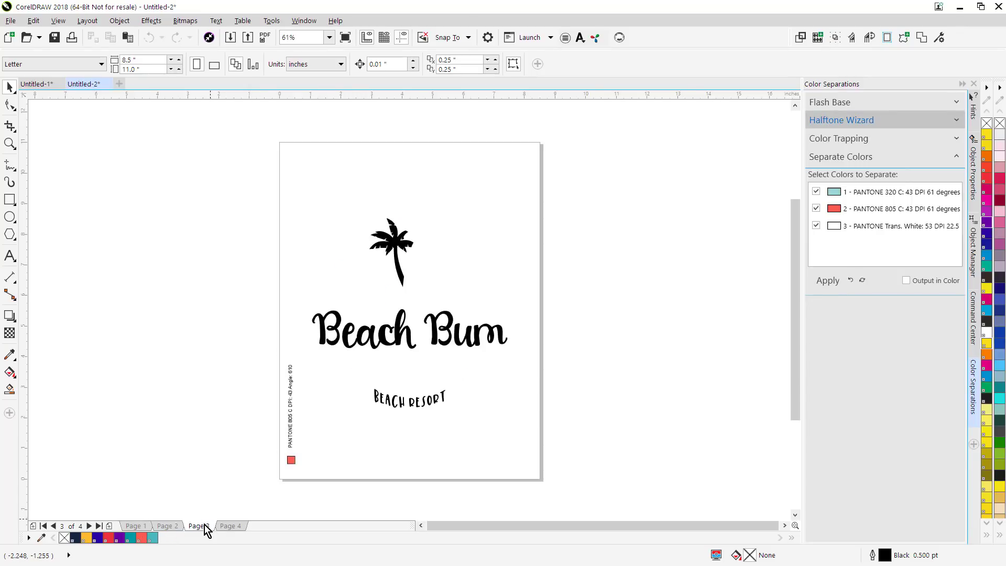
click(237, 526)
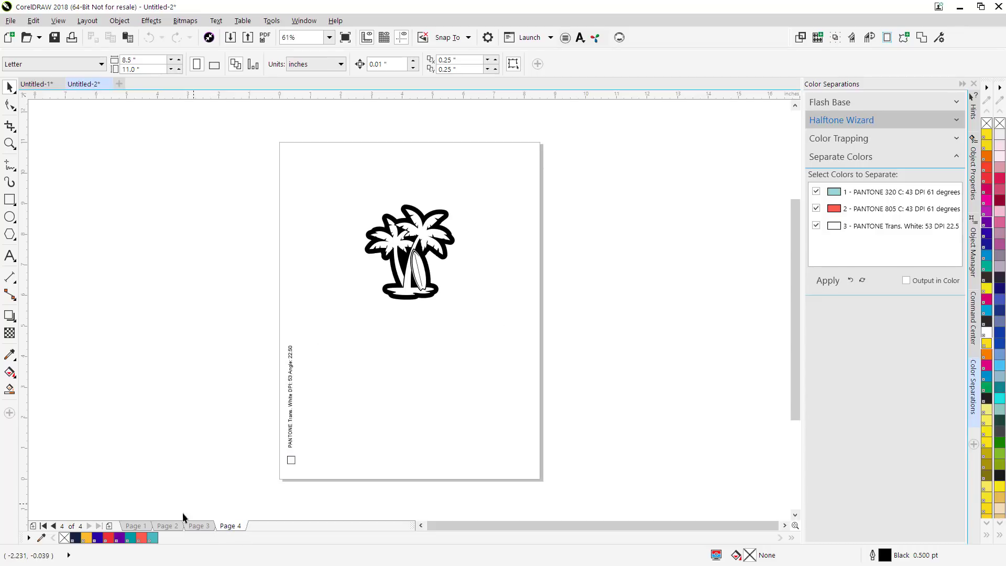
click(138, 526)
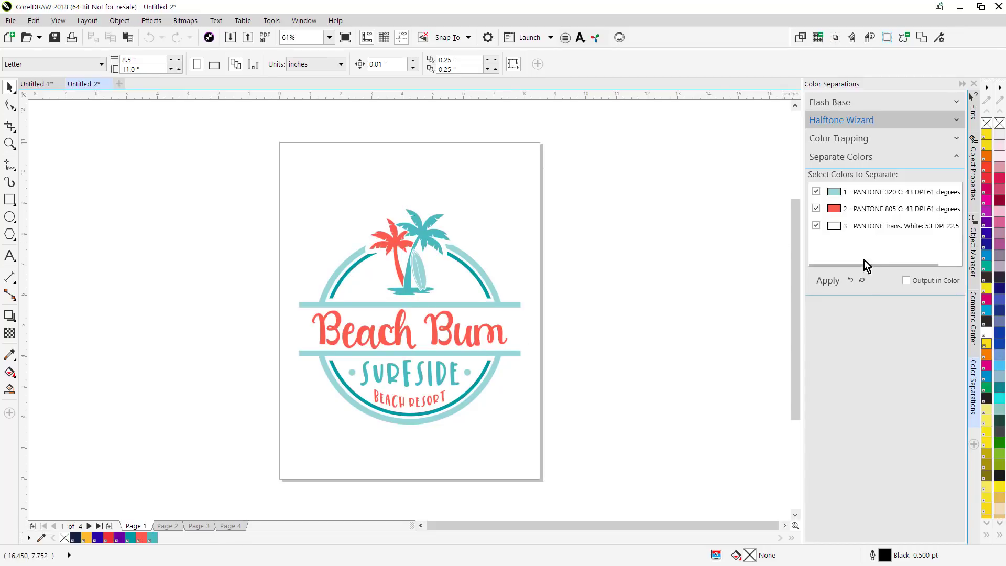
Apply the first registration-mark style from Separation Marks around the separation pages
click(972, 330)
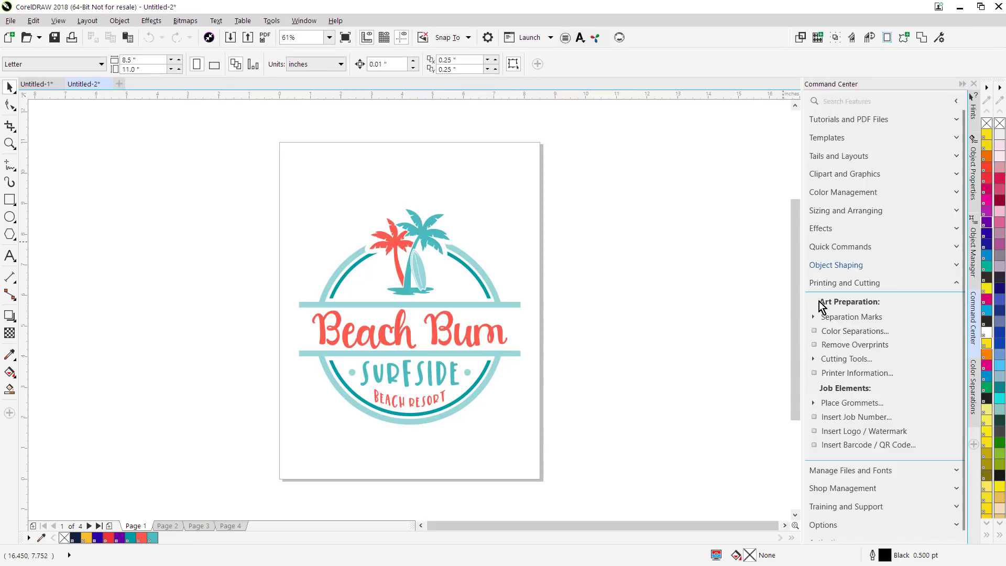
click(812, 316)
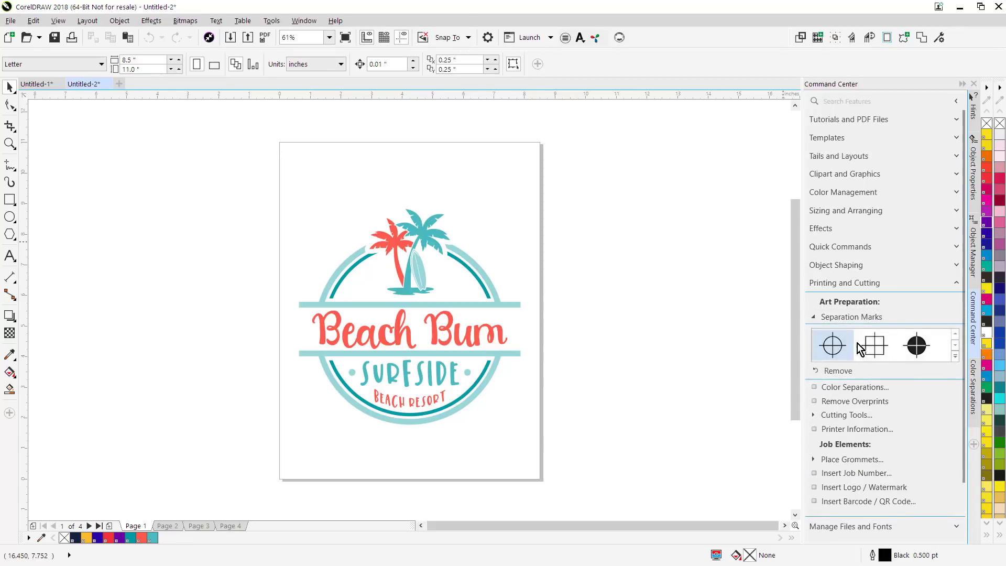
click(954, 357)
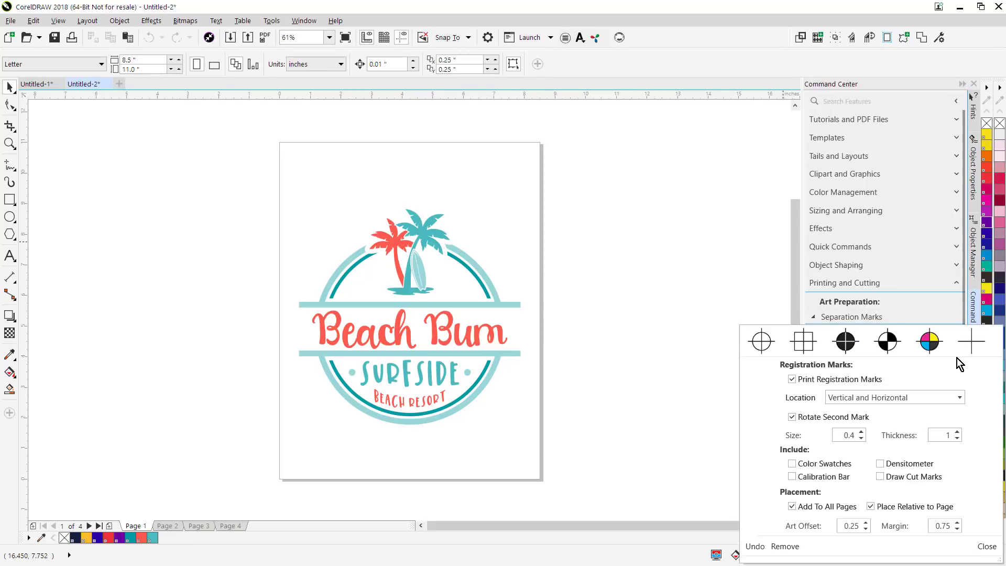
mouse_move(834, 344)
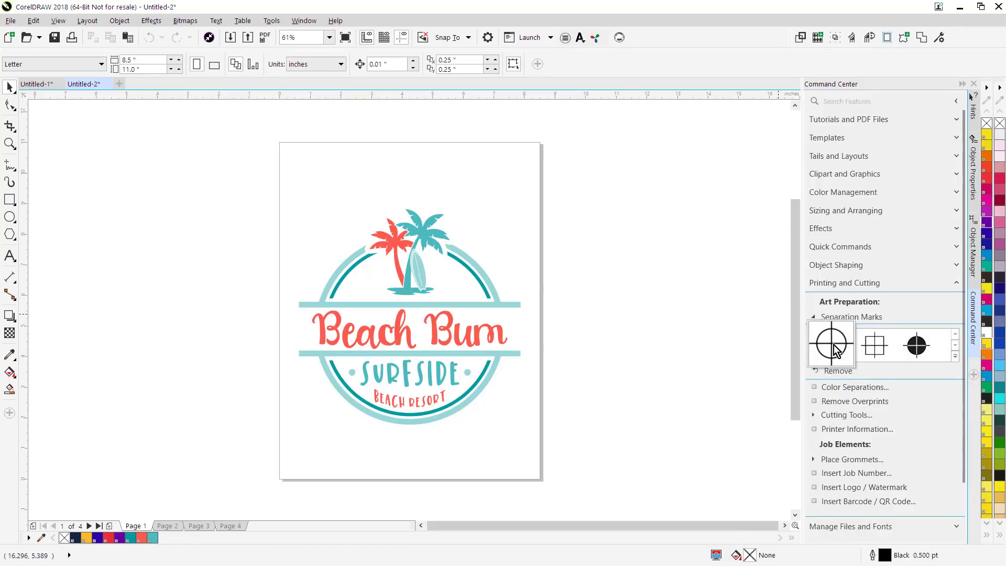
click(833, 350)
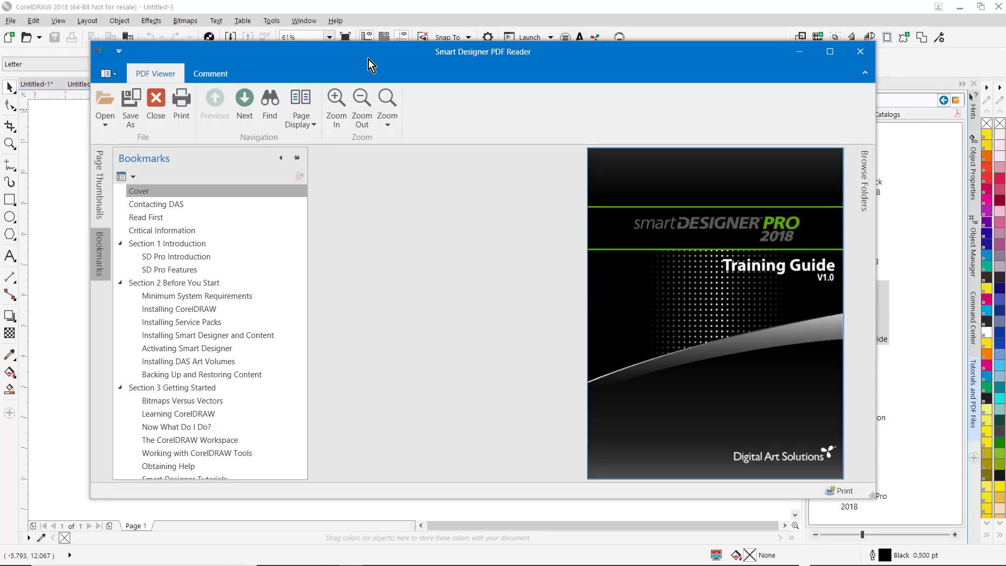
Reposition the reader and open the Critical Quick Start Information pages 4–5 from the page thumbnails
drag(368, 59, 350, 68)
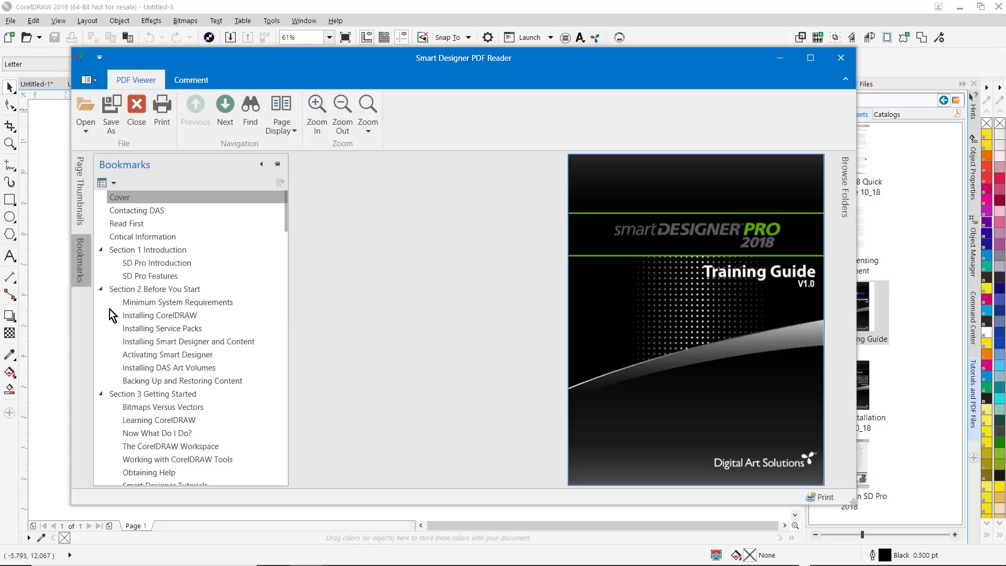
click(84, 186)
scroll(215, 319, down, 8)
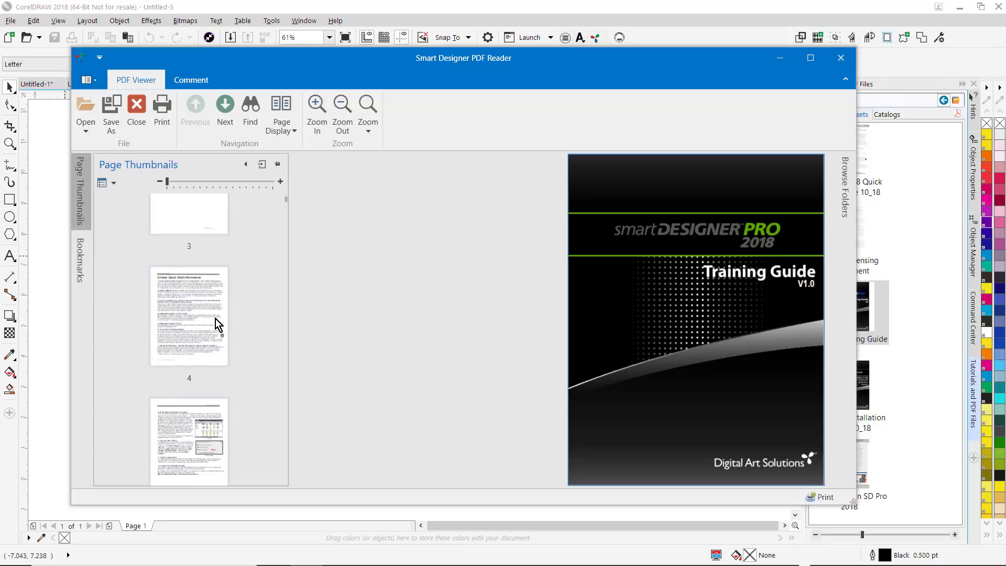
click(214, 265)
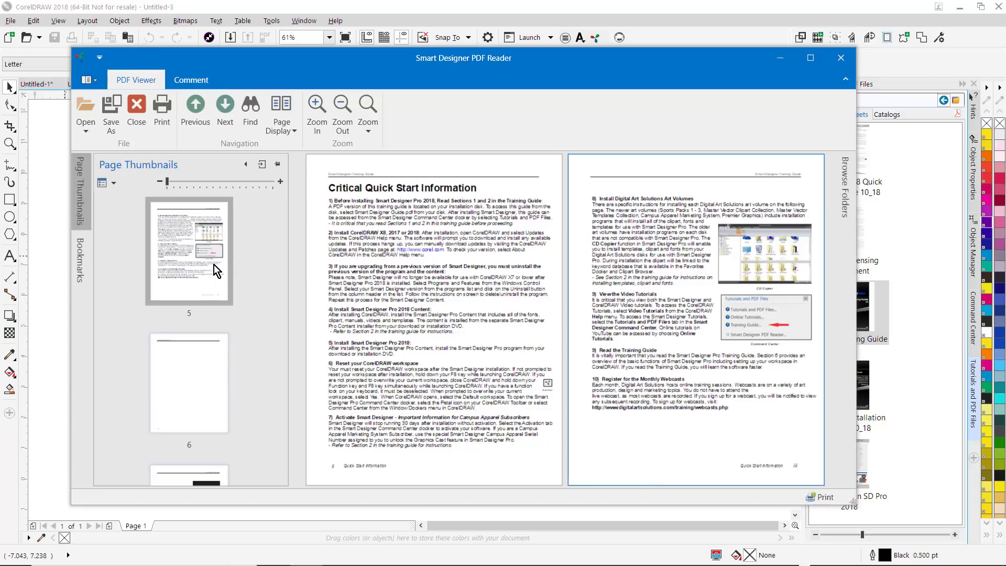
Browse the Catalogs list, including Campus Apparel, Christmas Packs and Power Packs, in the folder browser
click(843, 203)
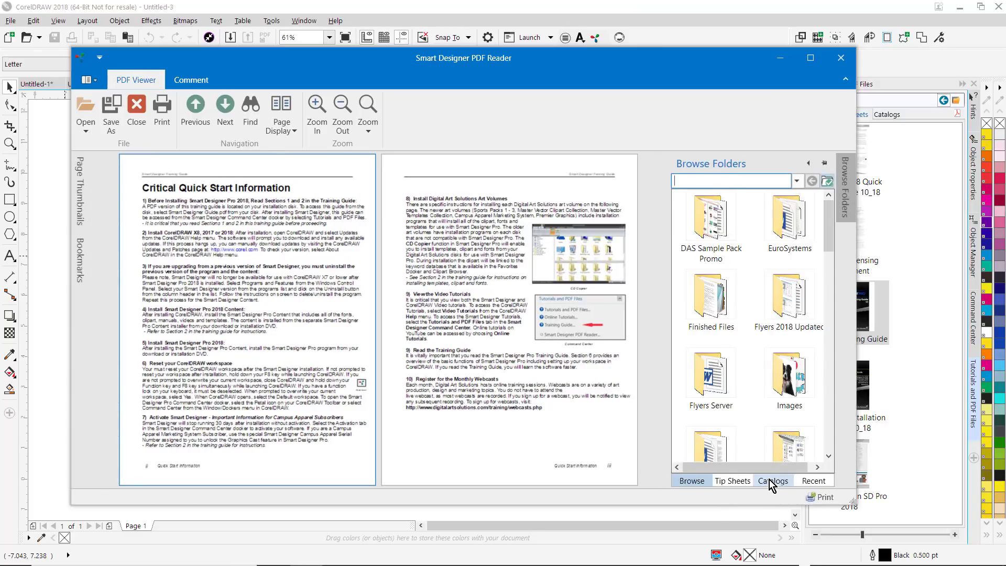
click(772, 482)
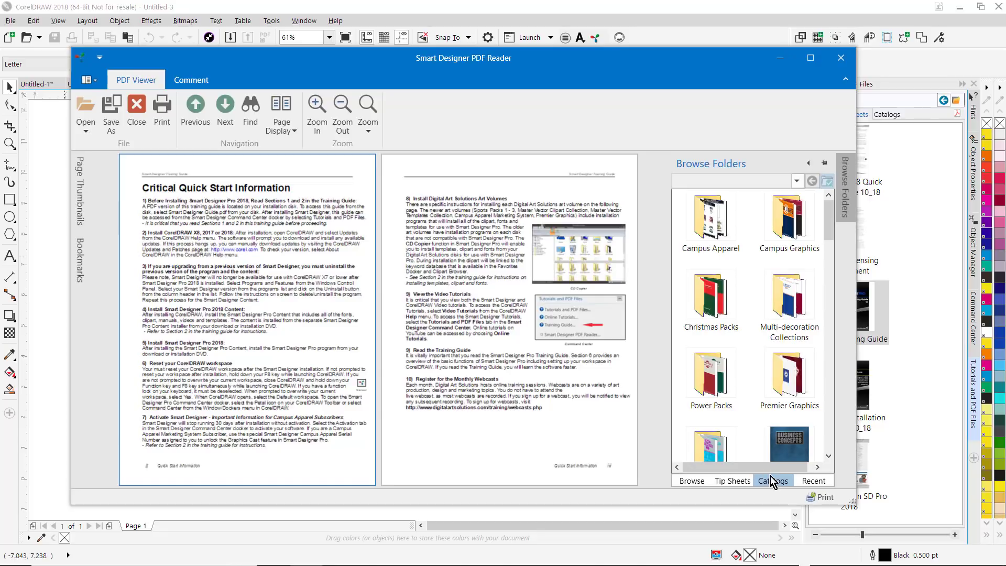
click(828, 249)
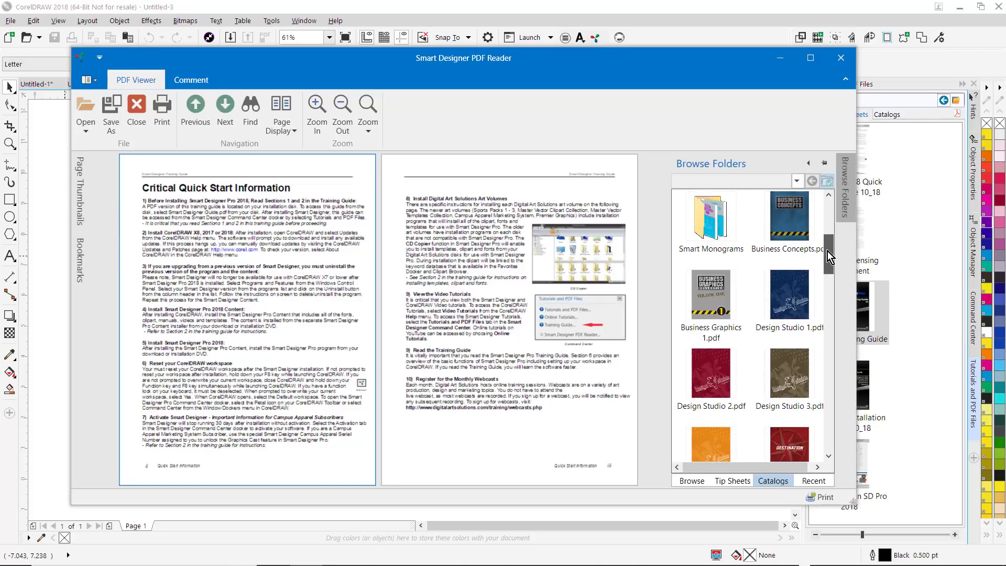
drag(828, 249, 826, 209)
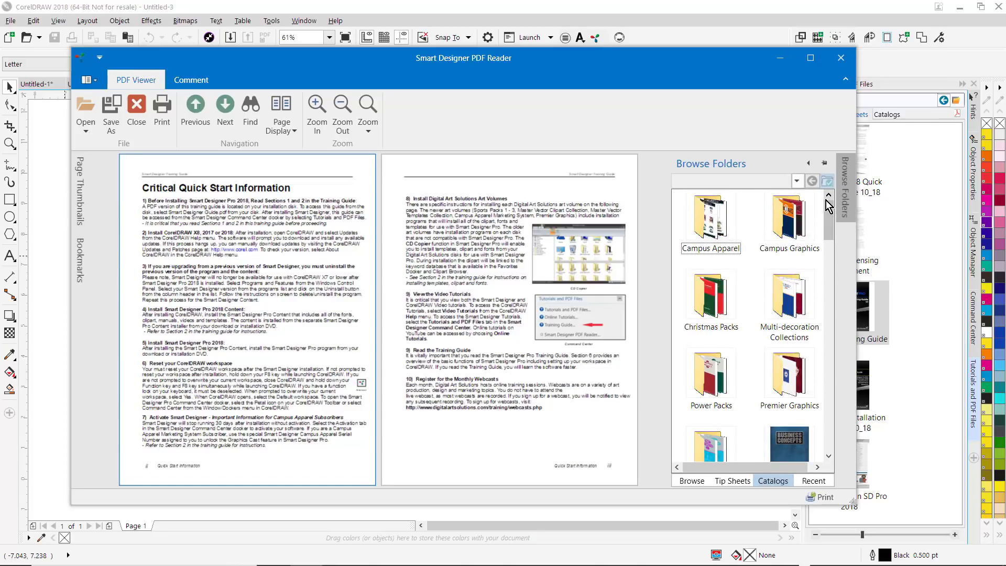